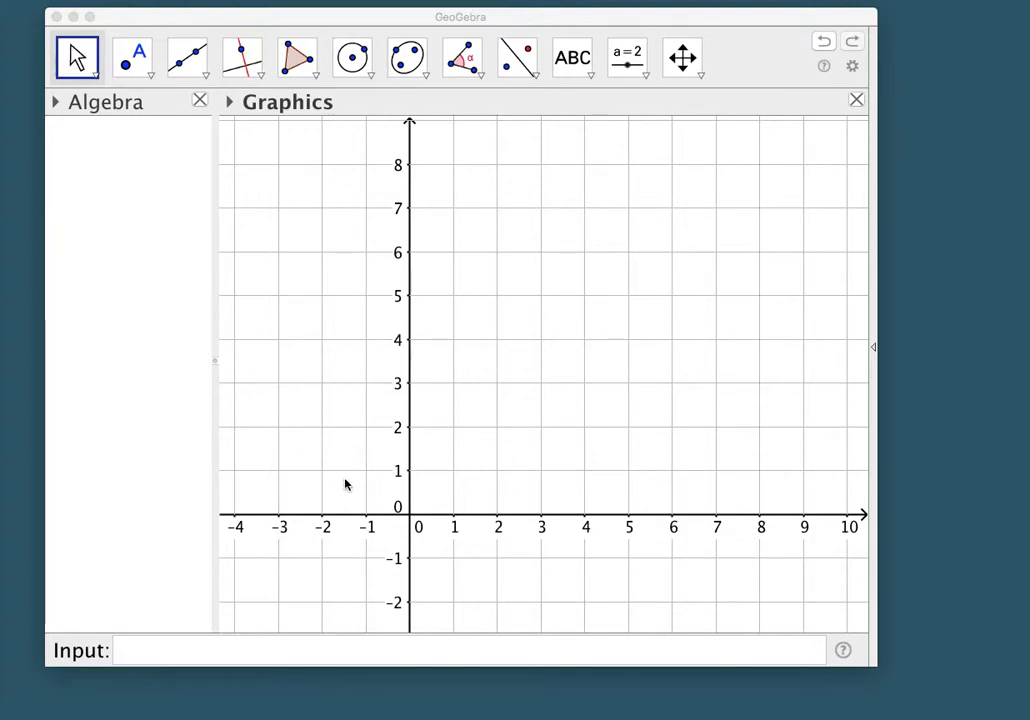
Step: Enter f(x)=1+x^2 in the Input bar to graph the parabola
left_click(248, 655)
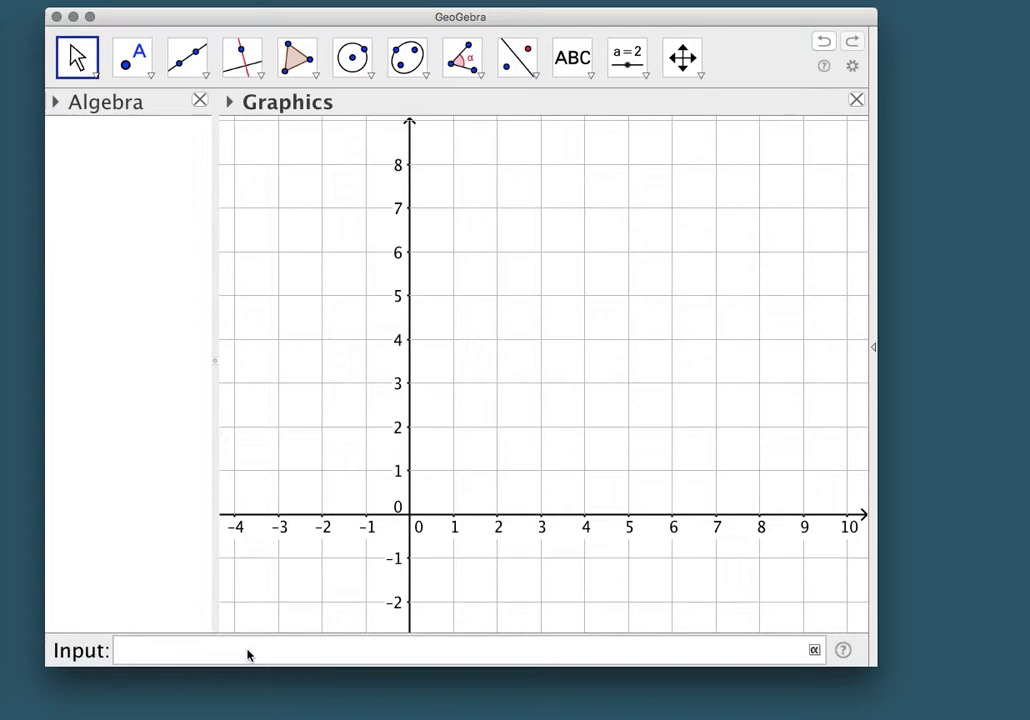
type("f(x)=1+x^2")
key("Return")
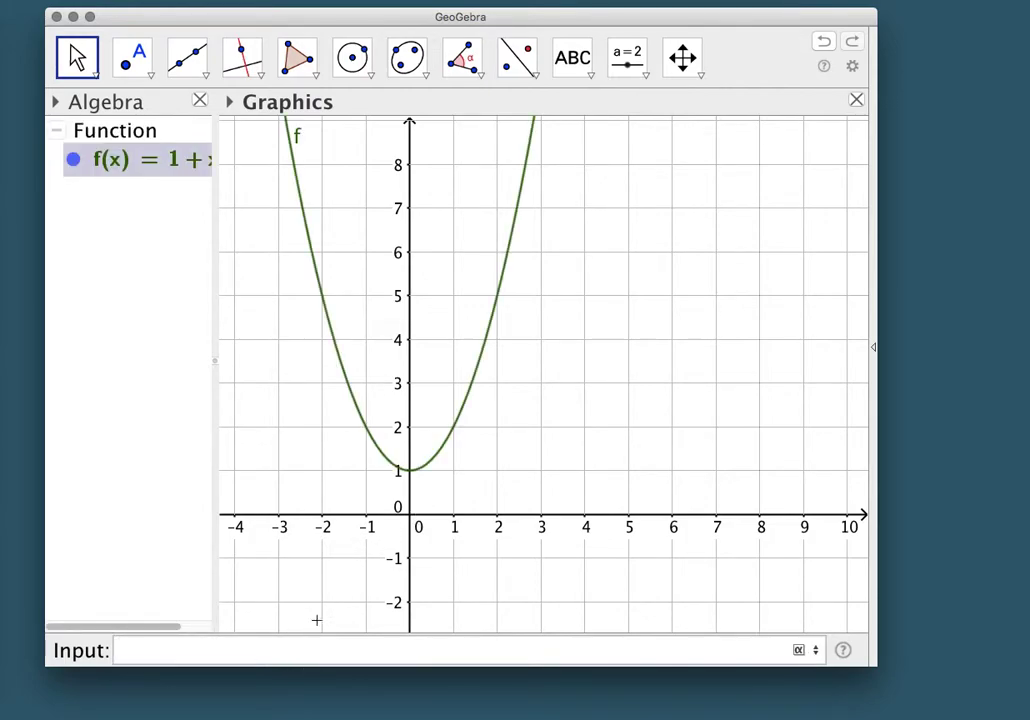
Step: Place an integer slider n in the graph with maximum changed from 30 to 100
left_click(628, 62)
left_click(579, 249)
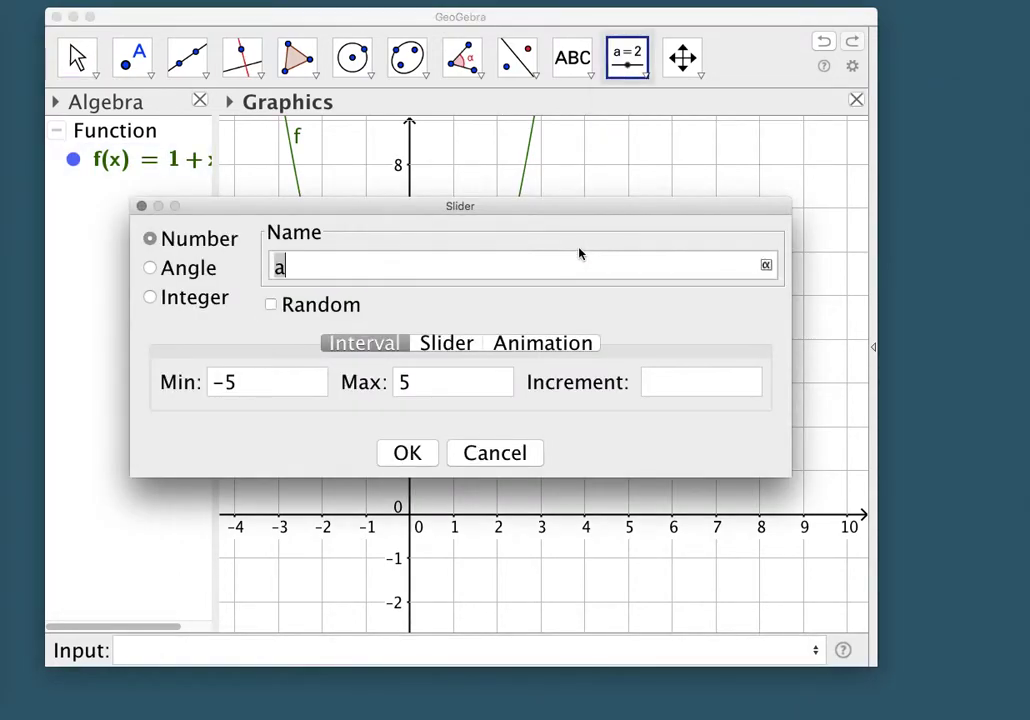
left_click(151, 297)
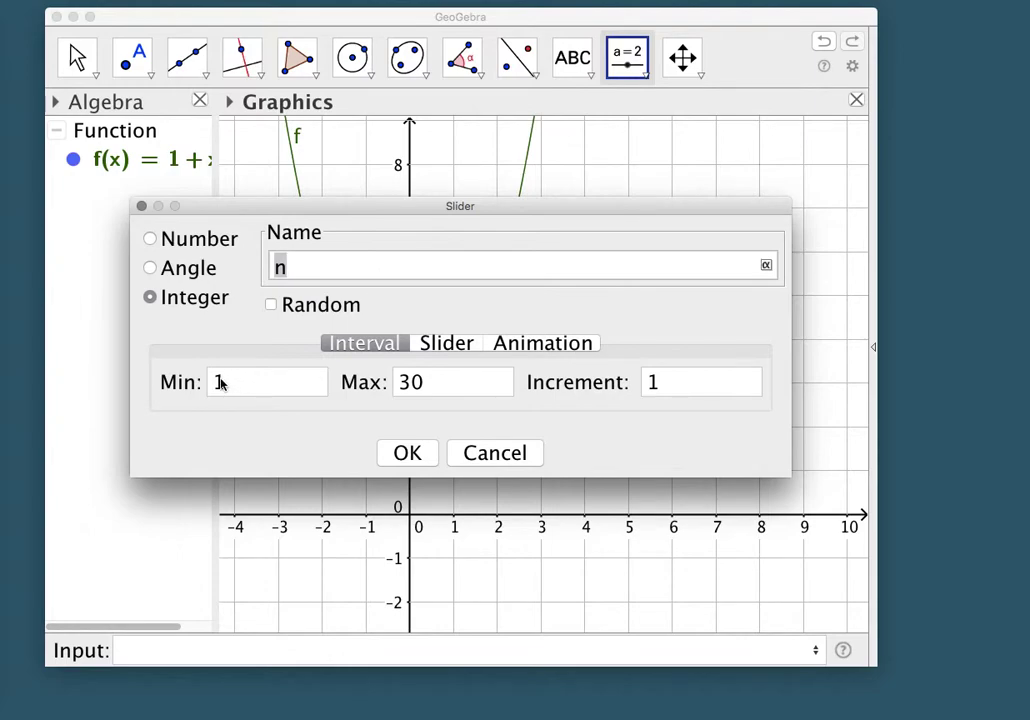
left_click(425, 386)
left_click_drag(425, 386, 398, 386)
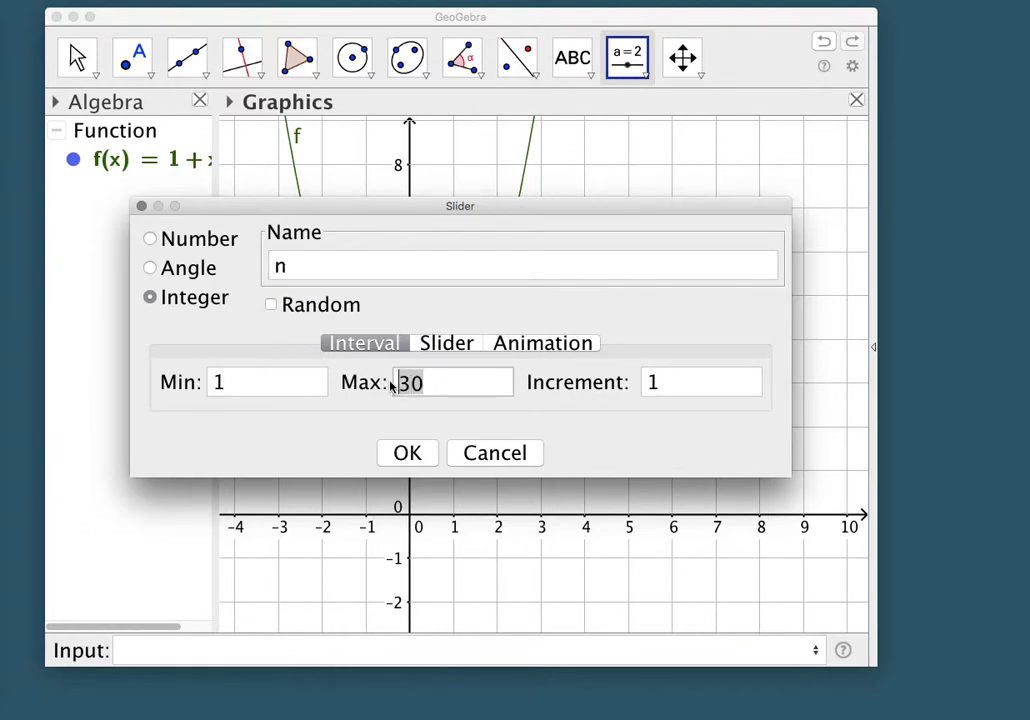
type("100")
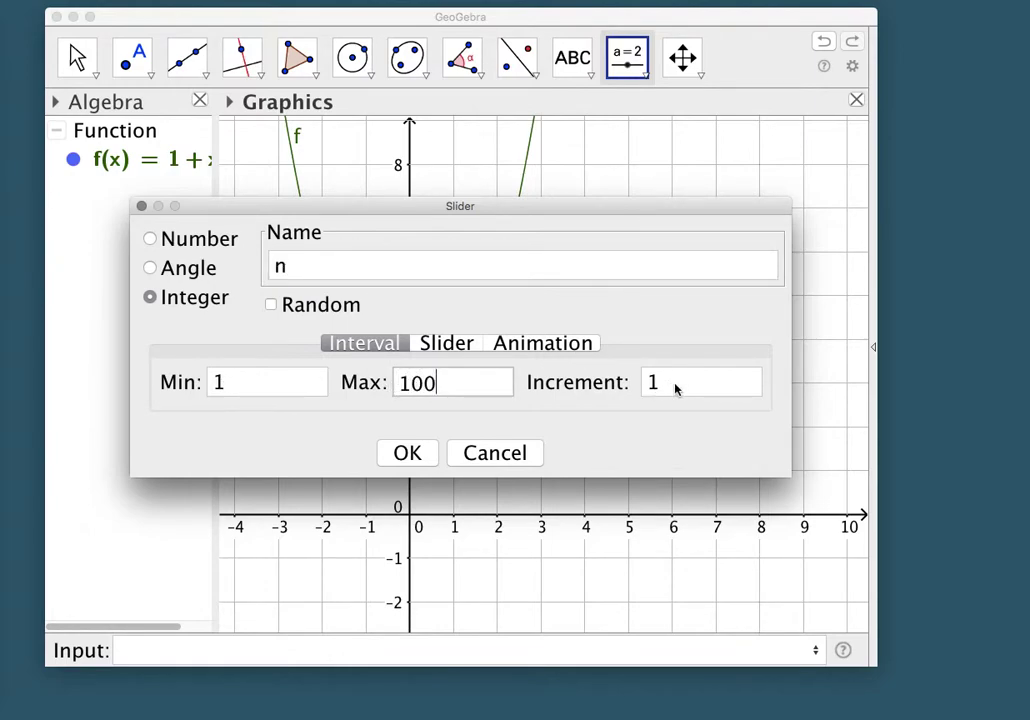
left_click(406, 455)
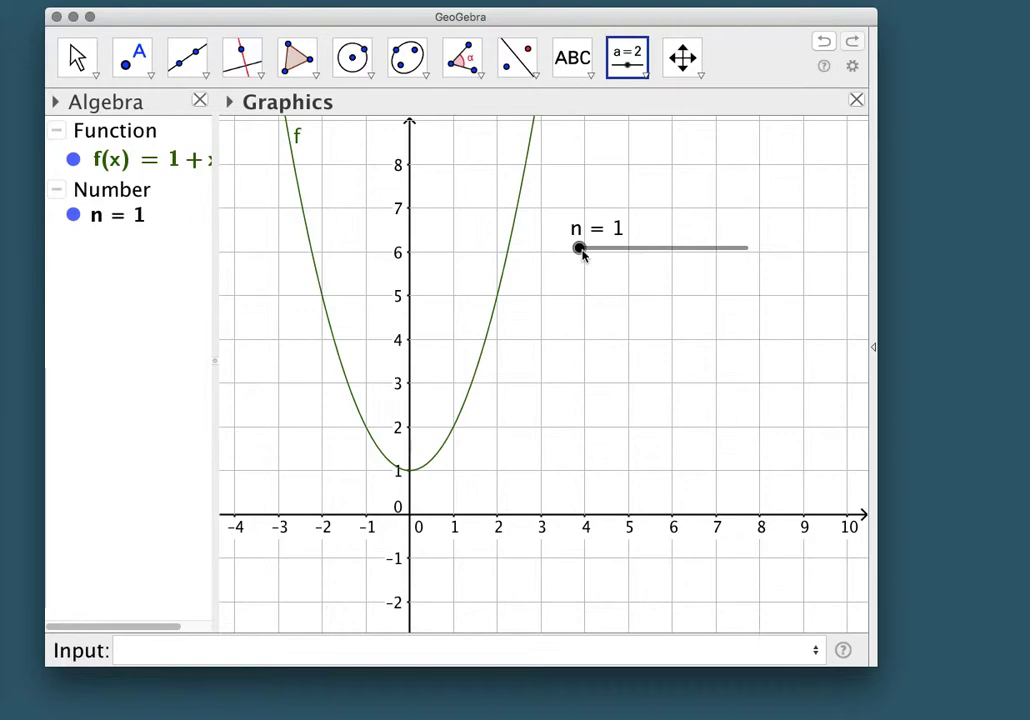
Step: Start a RectangleSum command in the Input bar with function f as its first argument
left_click(204, 652)
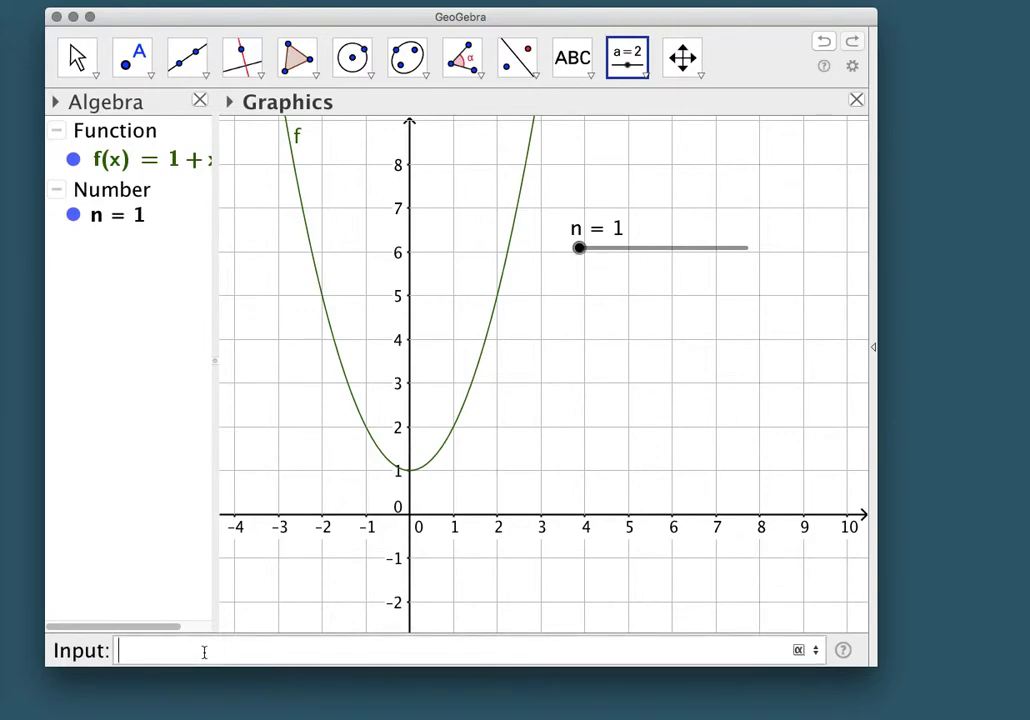
type("rect")
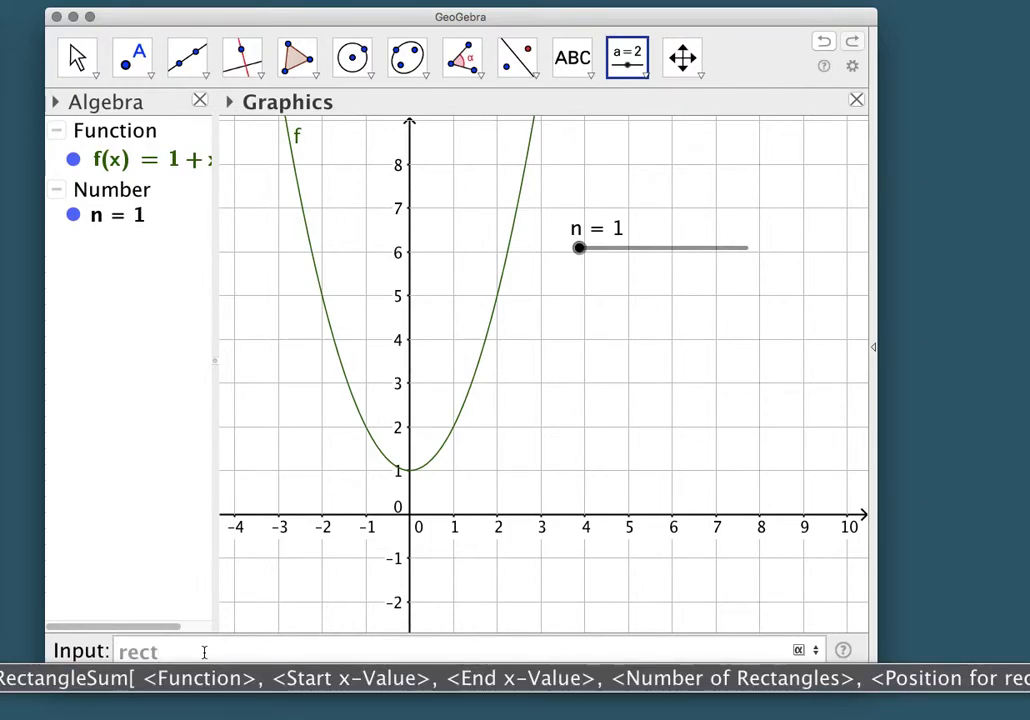
key("Return")
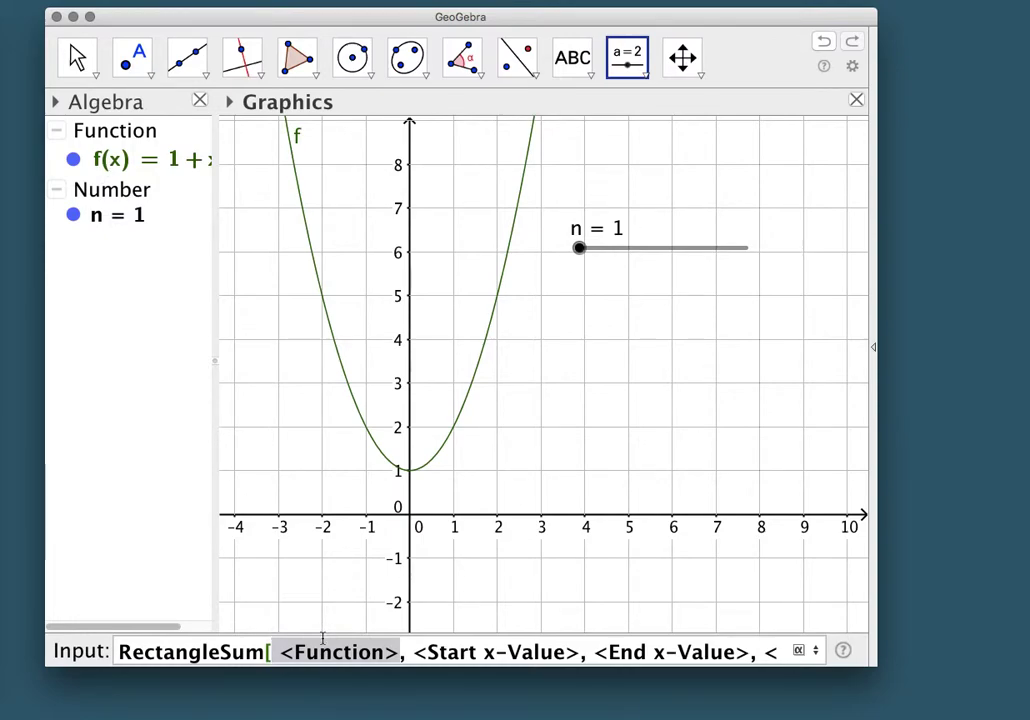
type("f")
key("Tab")
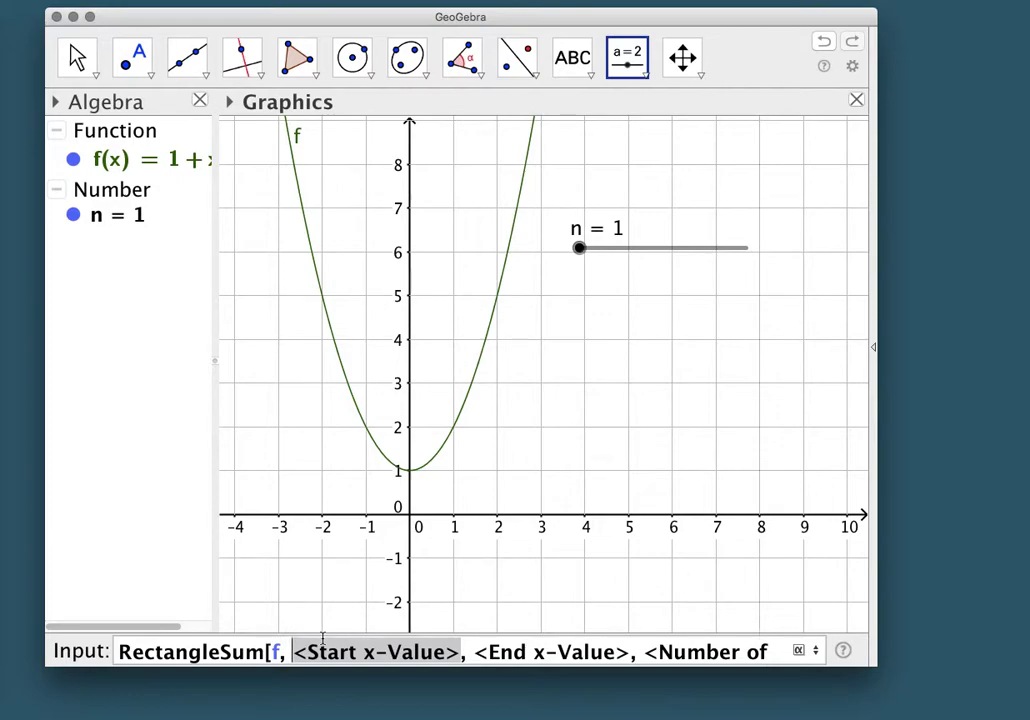
Step: Complete RectangleSum[f, 0, 2, n, 1] with start 0, end 2, n rectangles and position 1
type("0")
key("Tab")
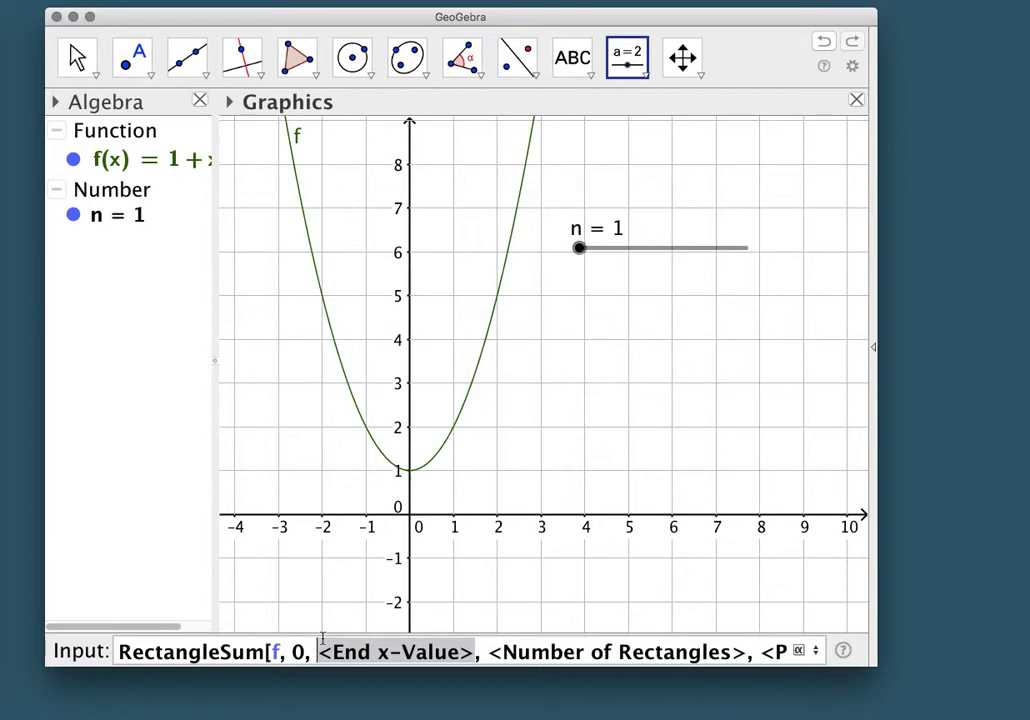
type("2")
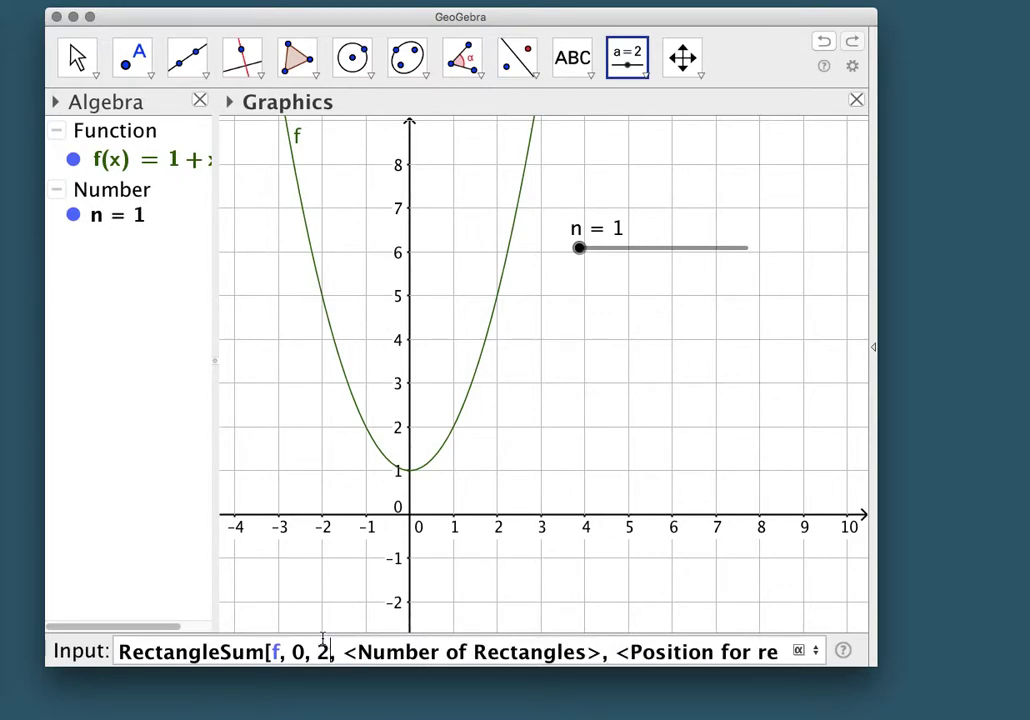
key("Tab")
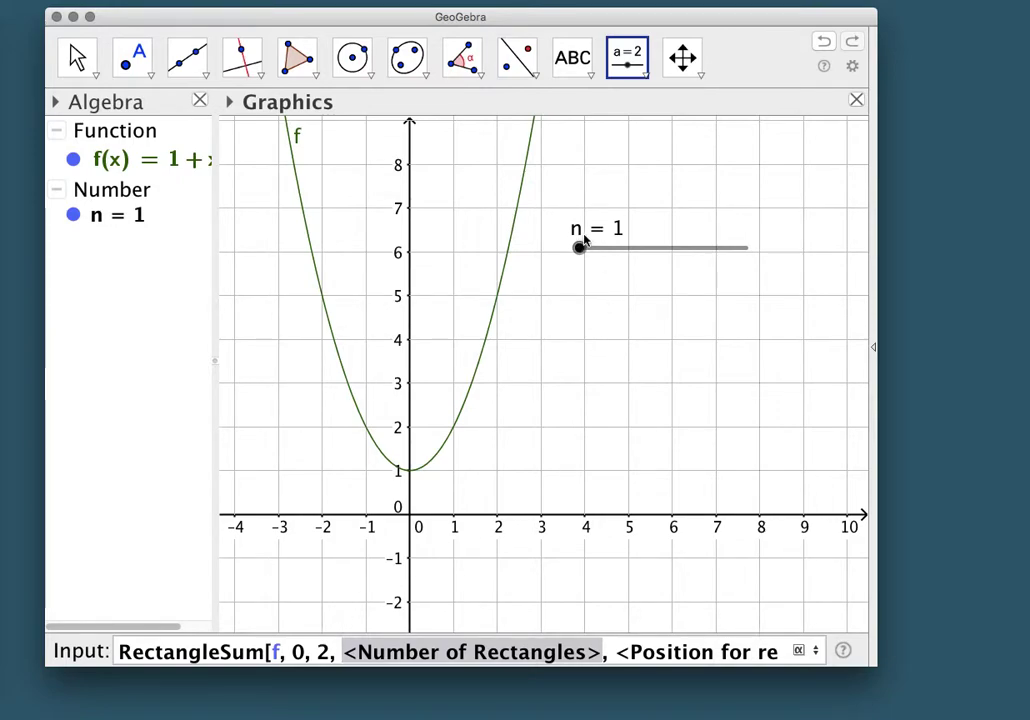
type("ngle start>")
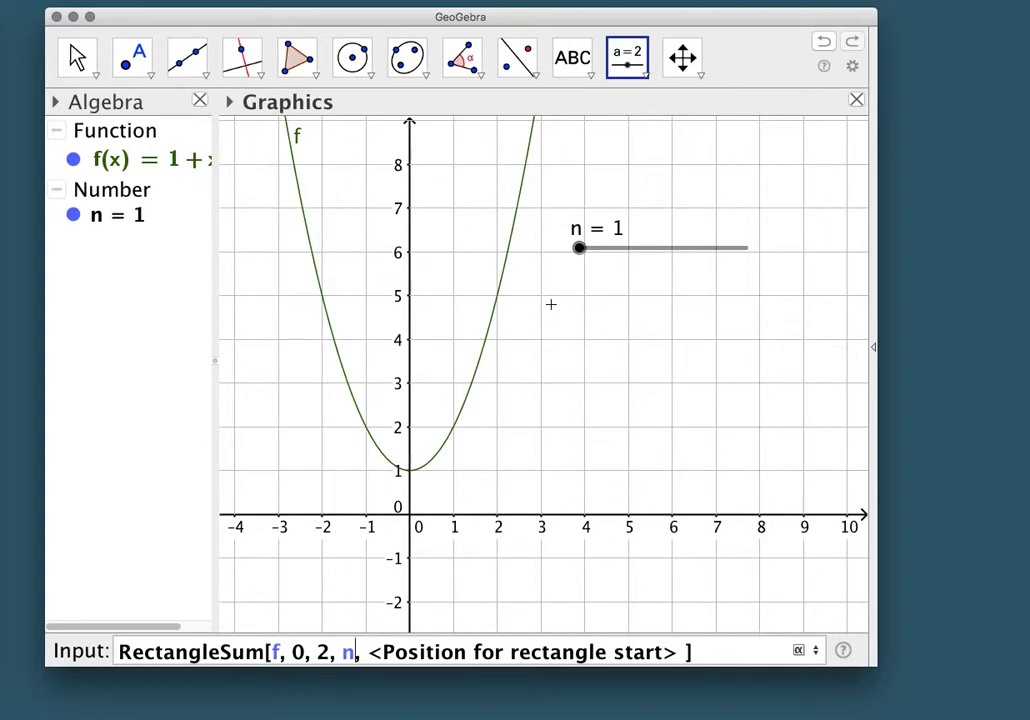
key("Tab")
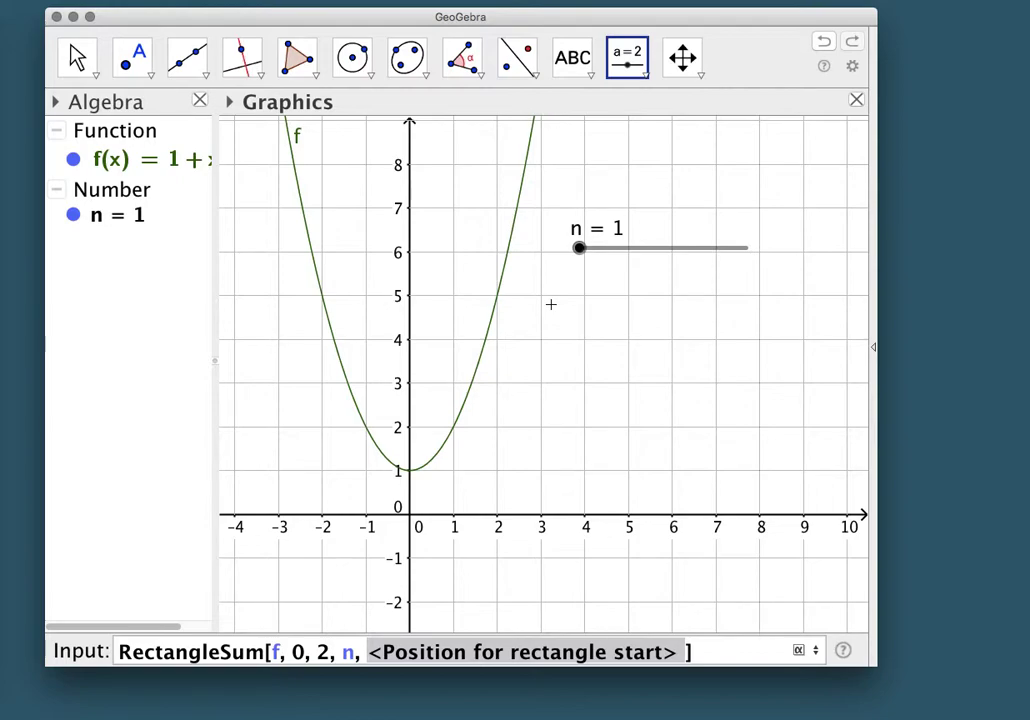
type("1")
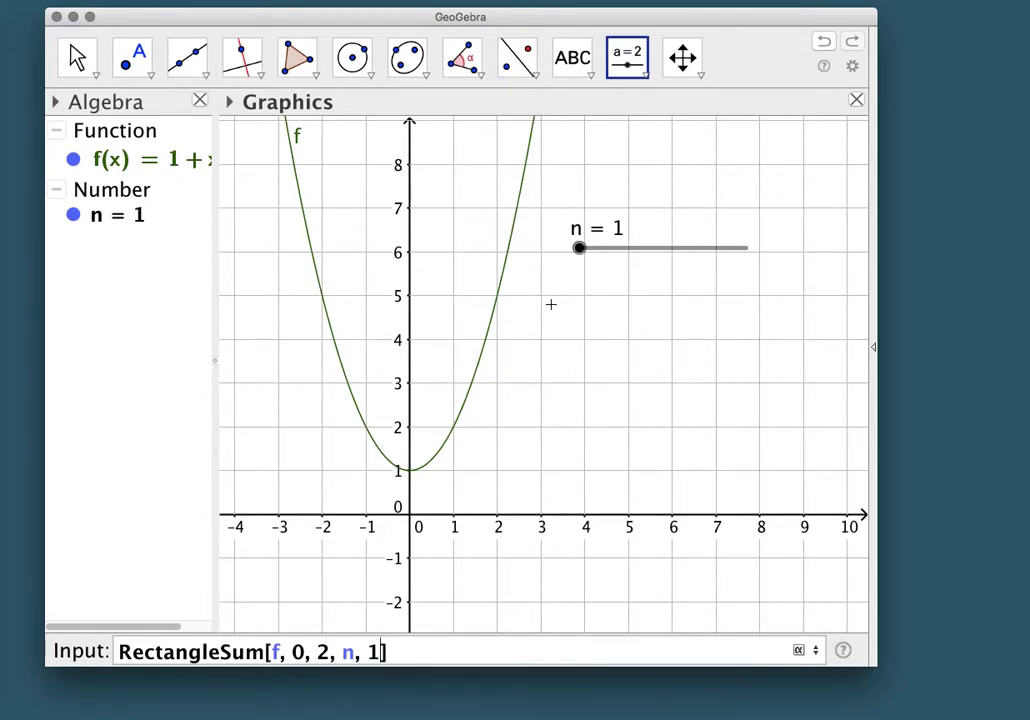
key("Return")
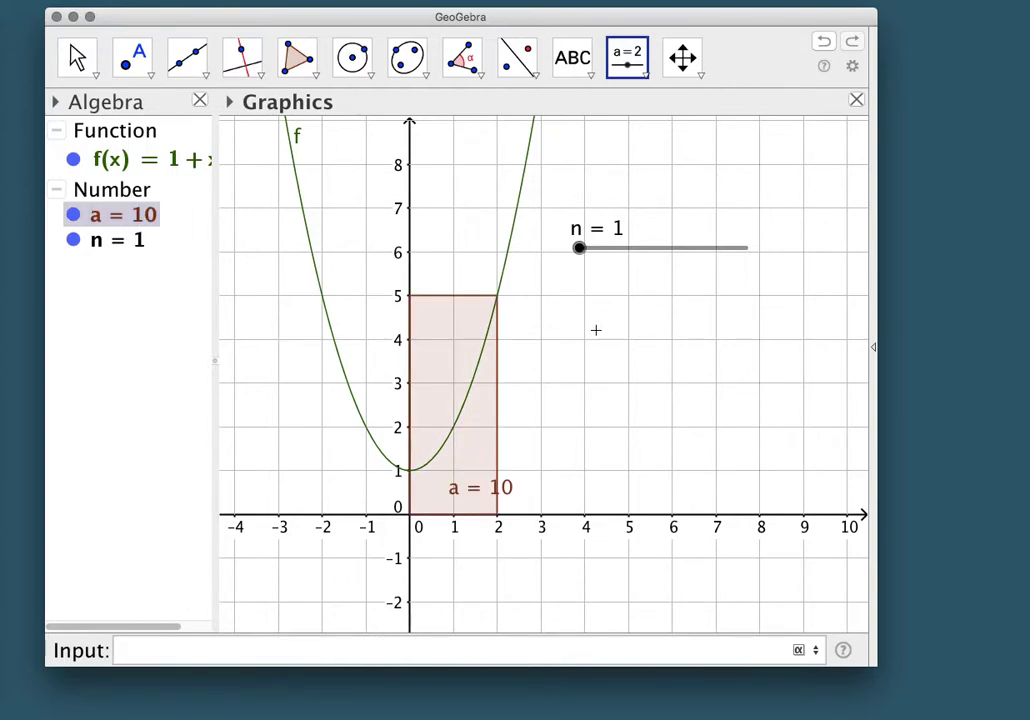
Step: Drag slider n to 14 and move the a = 4.96 label below the x-axis
left_click(77, 57)
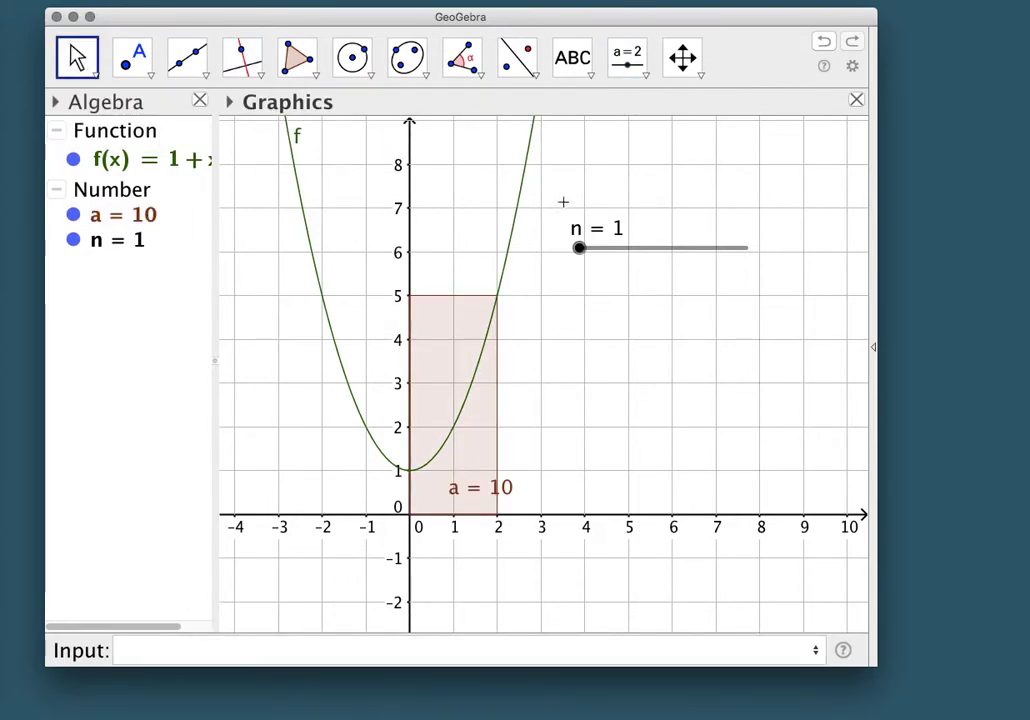
left_click(579, 249)
left_click_drag(579, 249, 602, 262)
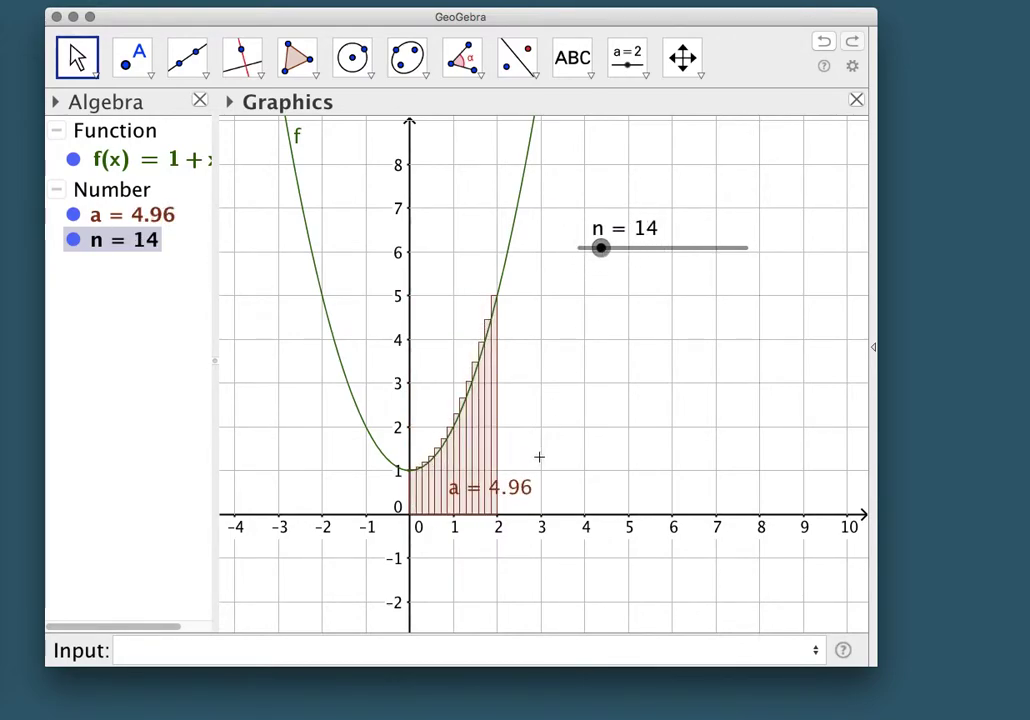
left_click_drag(500, 527, 494, 547)
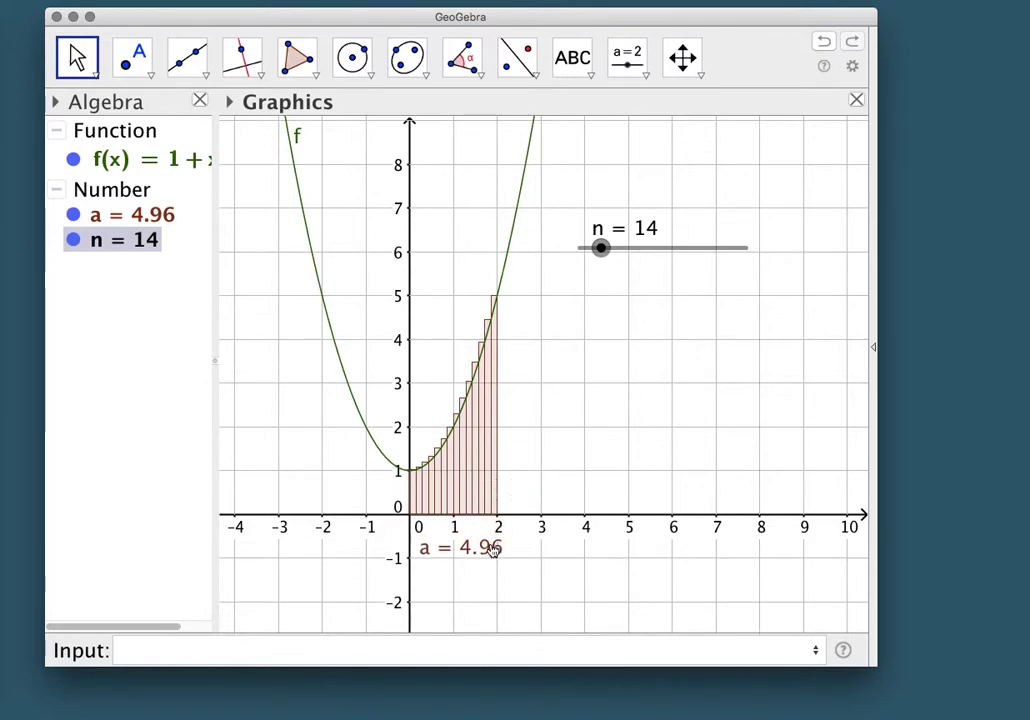
Step: Close the Algebra view, reopening it from the View menu and closing it again
left_click(200, 102)
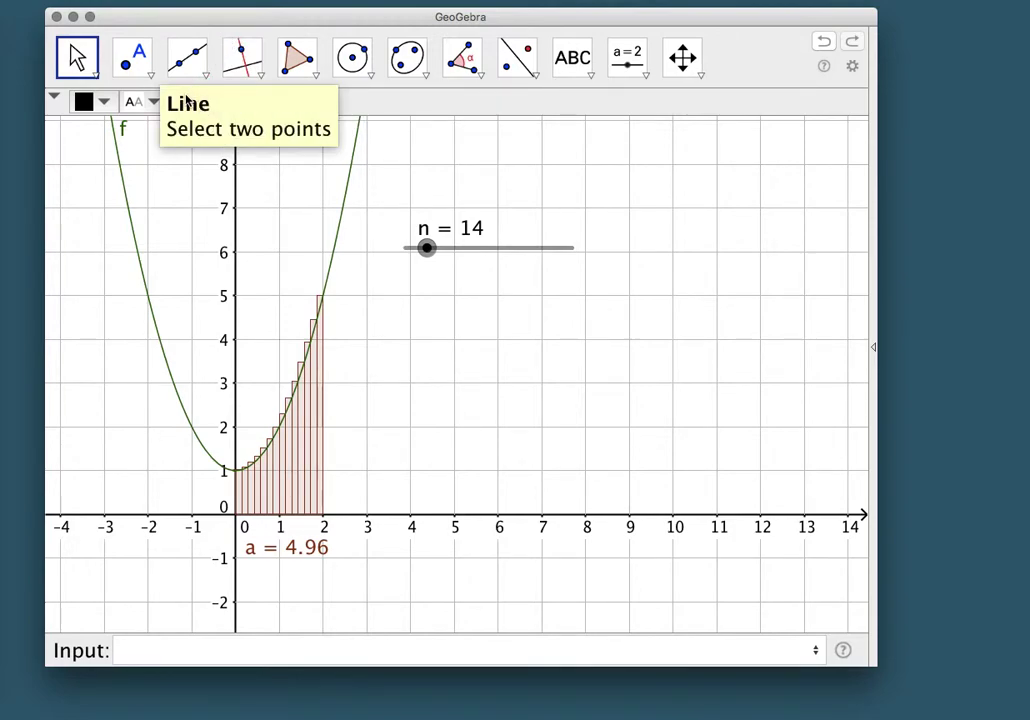
left_click(178, 0)
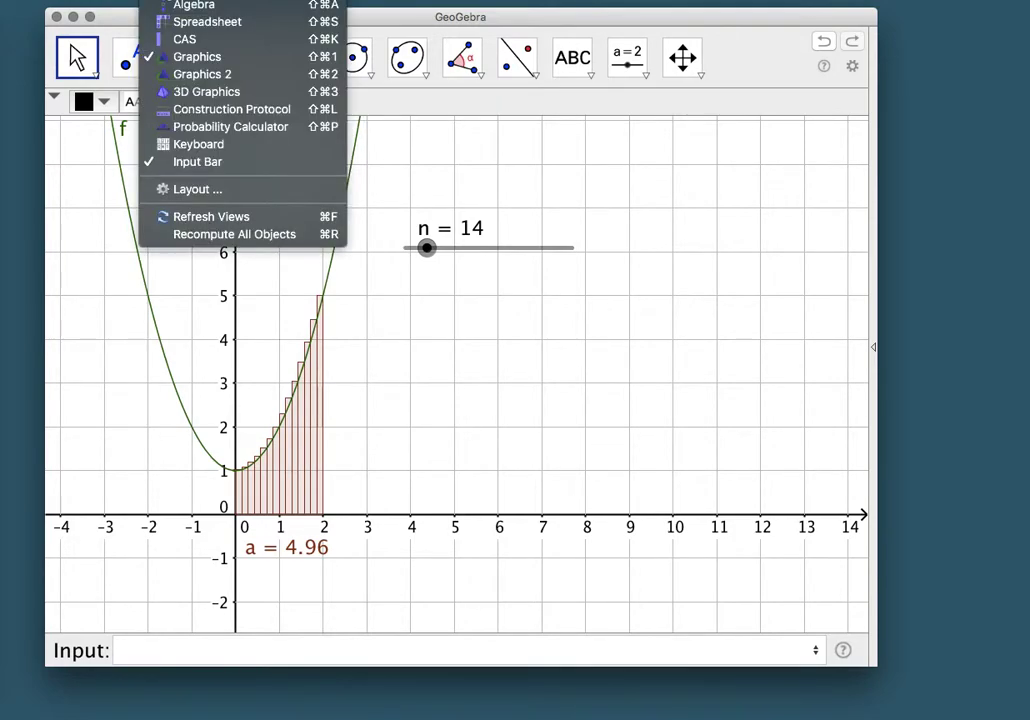
left_click(178, 6)
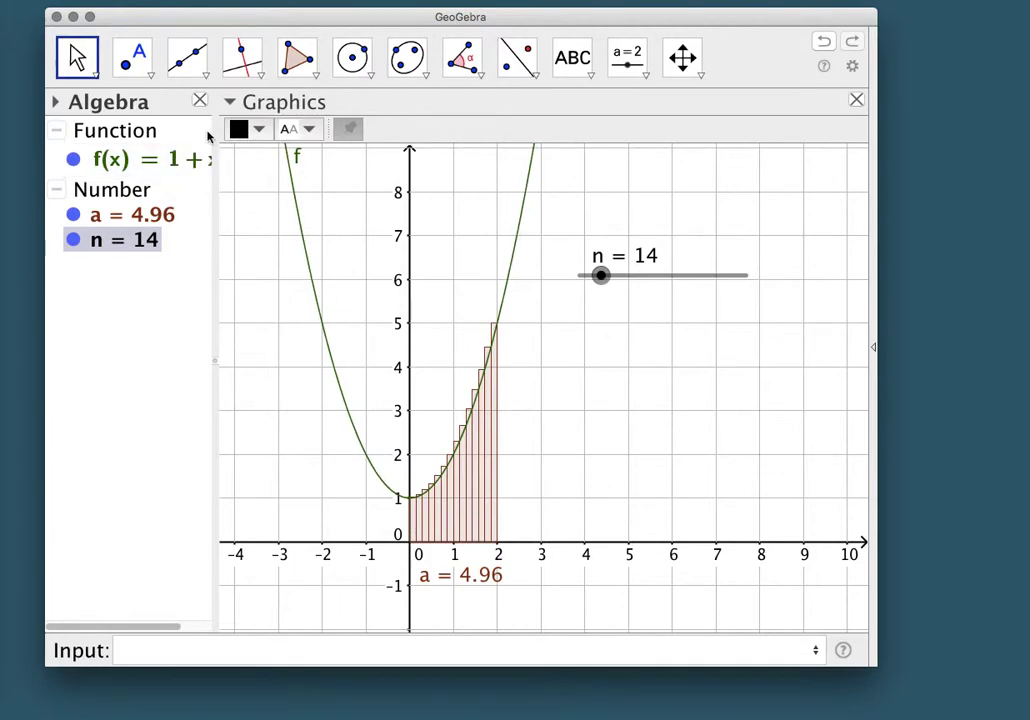
left_click(199, 102)
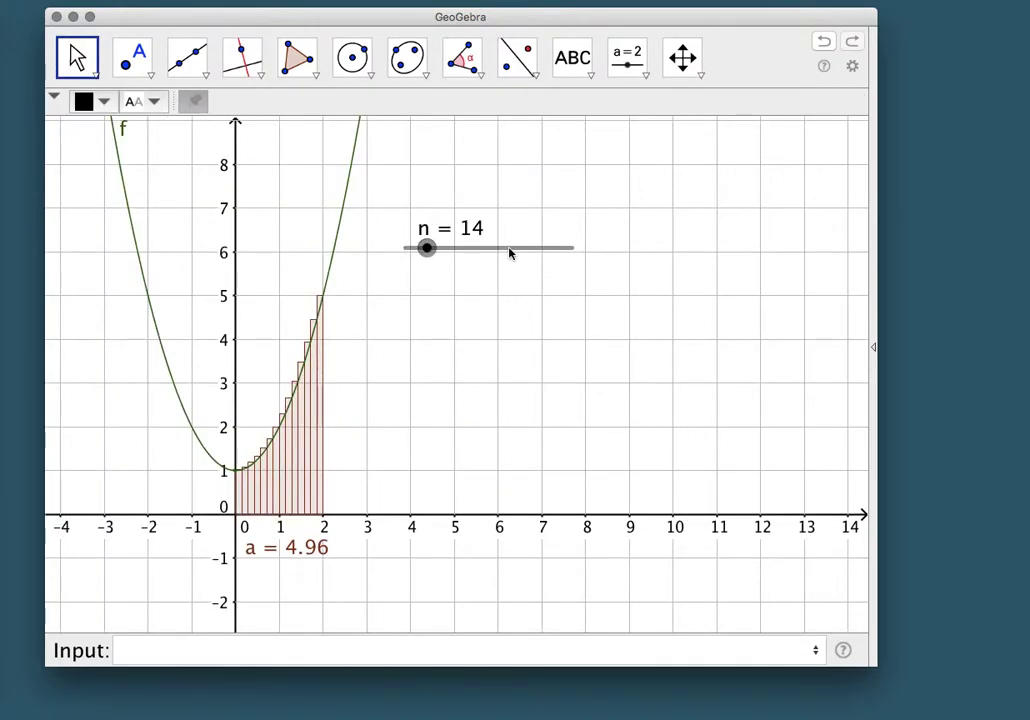
Step: Reposition the n slider and resize the window narrower and shorter
left_click_drag(509, 253, 472, 253)
left_click_drag(875, 290, 564, 303)
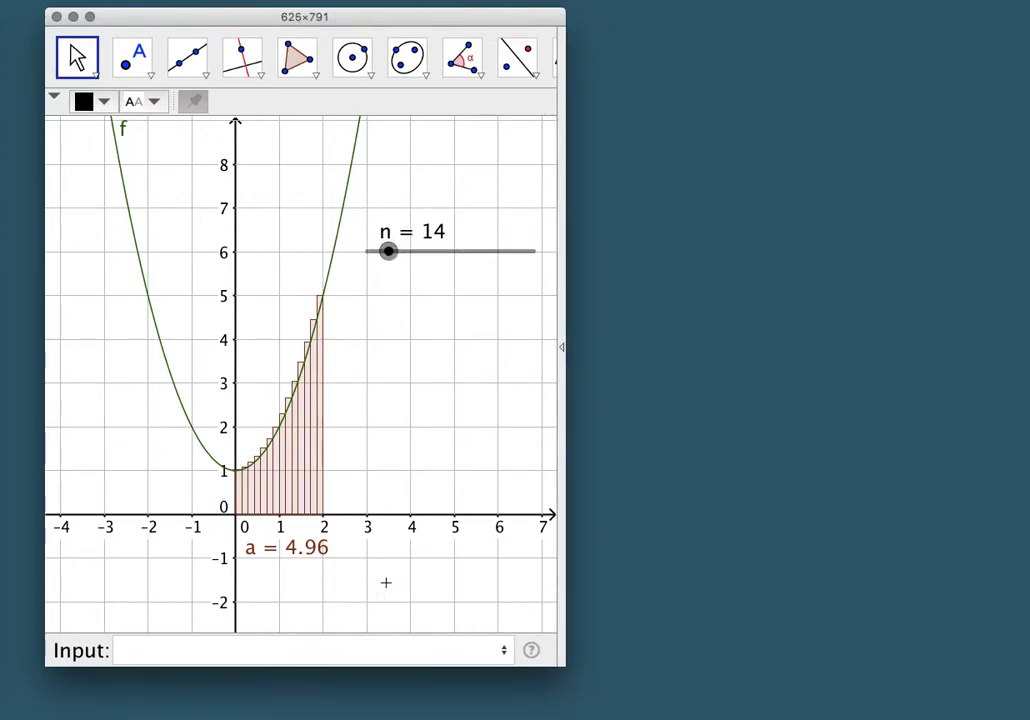
left_click_drag(373, 667, 372, 607)
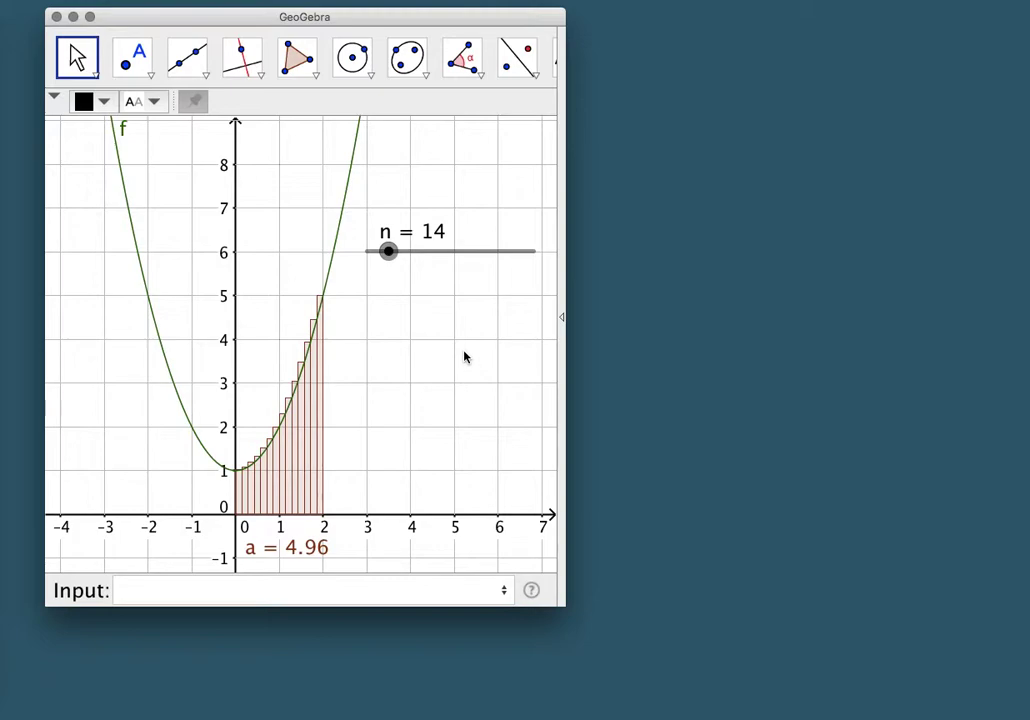
Step: Save the construction as RRAM example.ggb and close the GeoGebra Classic window
left_click(88, 0)
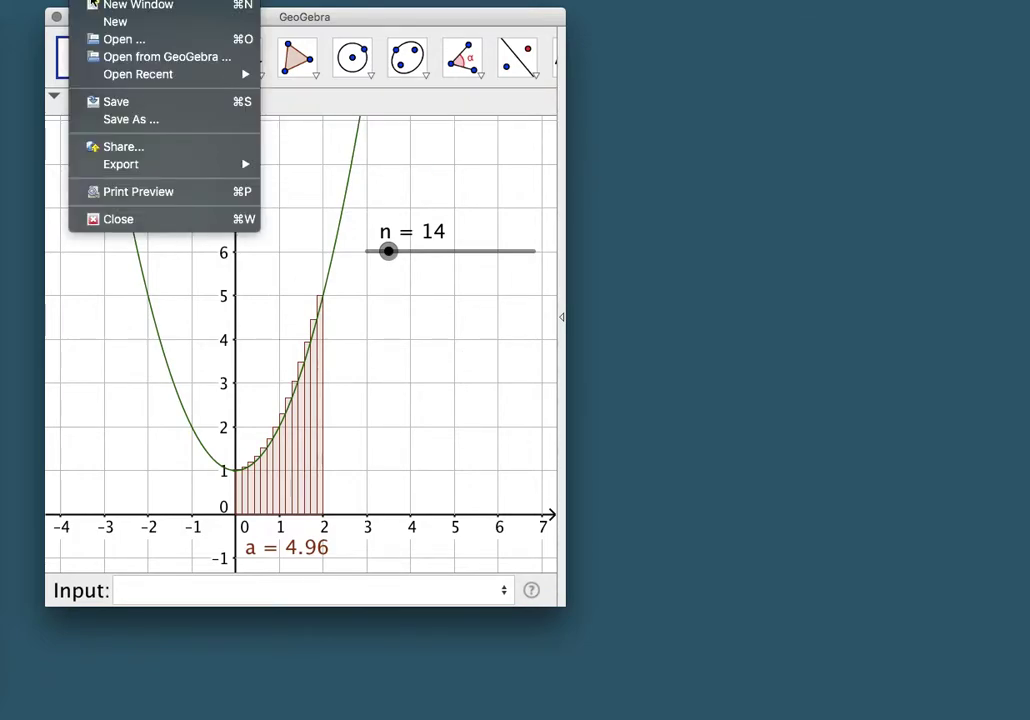
left_click(136, 120)
type("RRAM example")
left_click(674, 264)
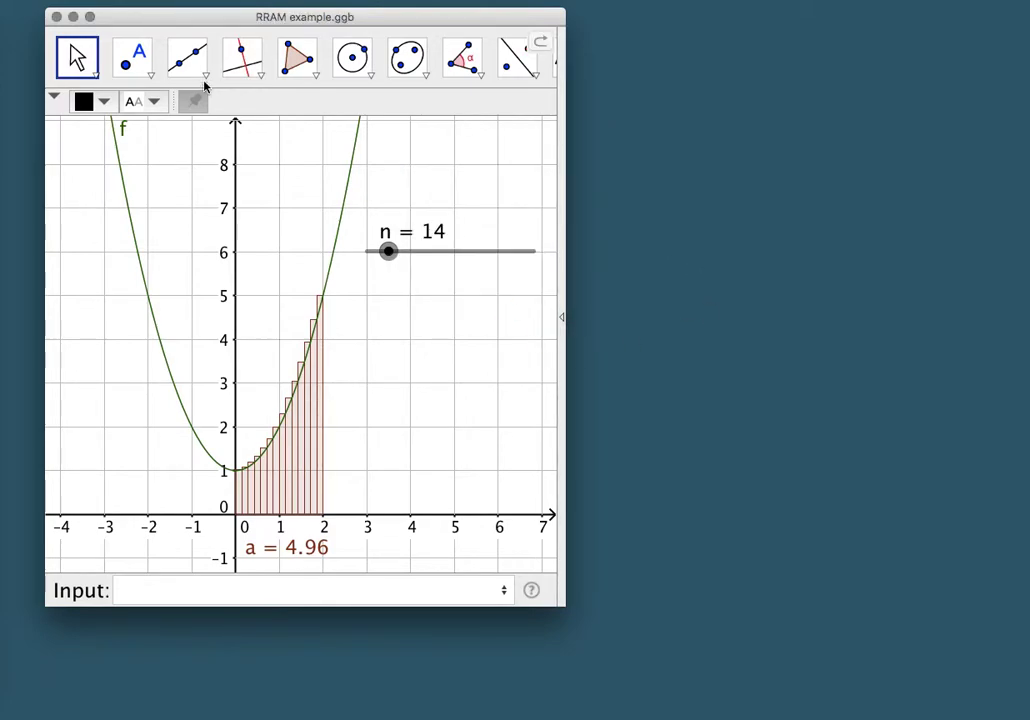
left_click(57, 17)
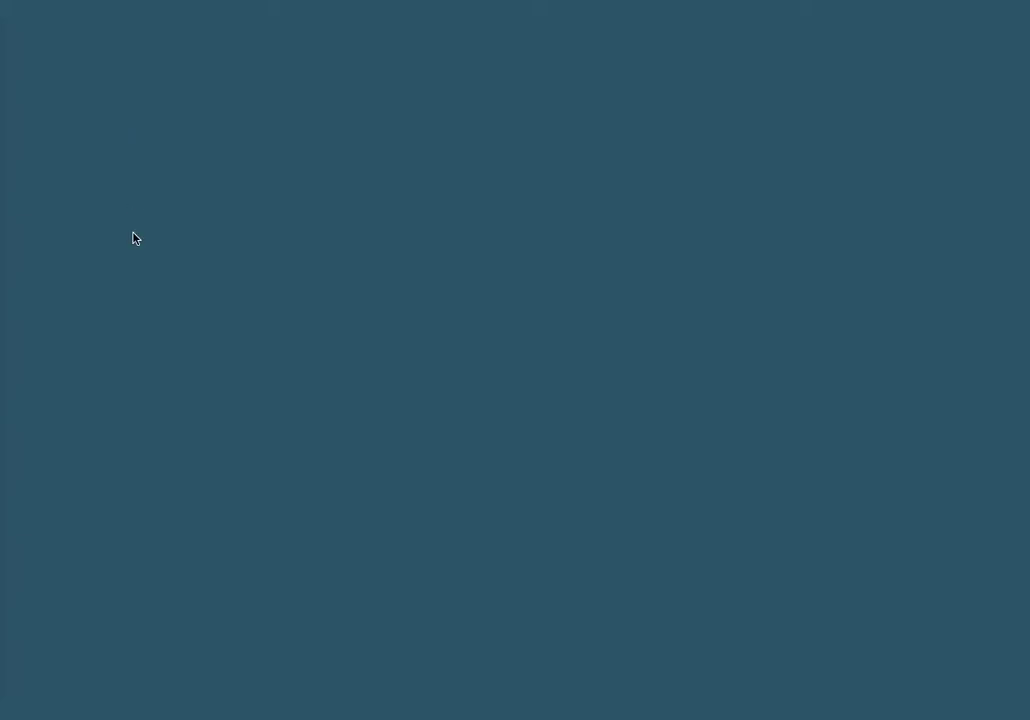
Step: Upload RRAM example.ggb from the Desktop to the geogebra.org profile as a new resource
left_click(8, 241)
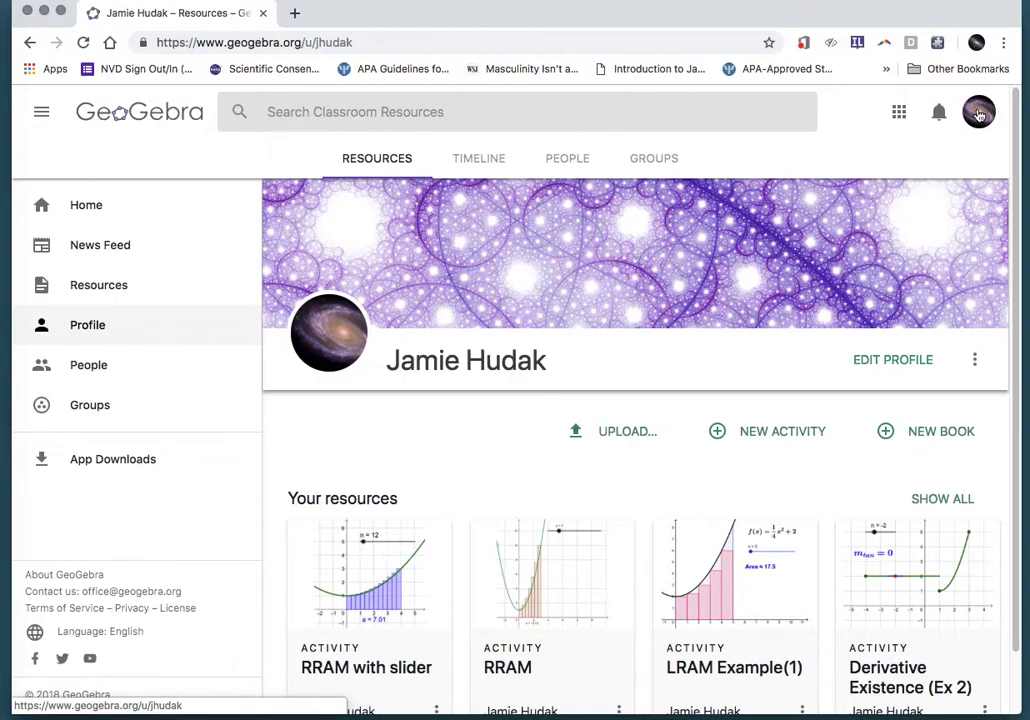
left_click(628, 435)
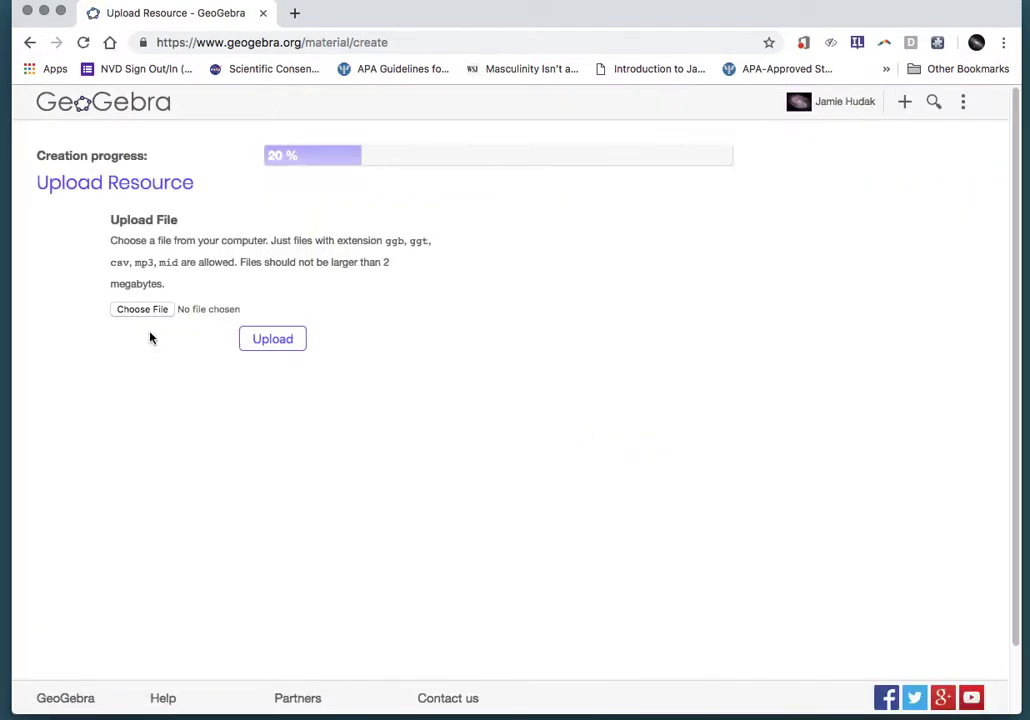
left_click(149, 313)
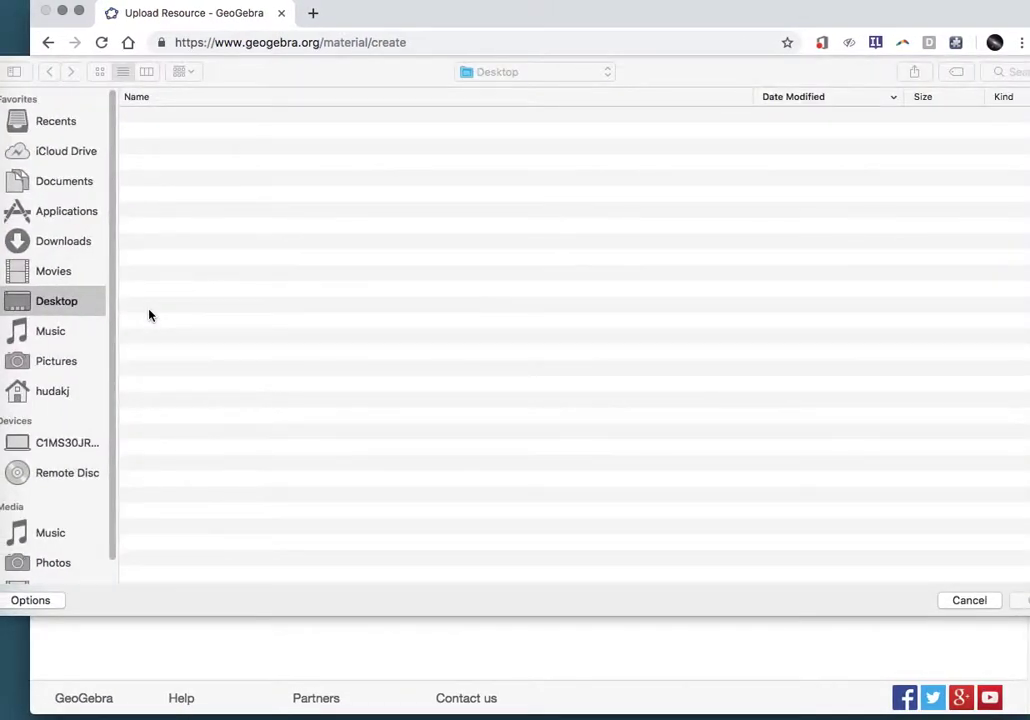
left_click(192, 117)
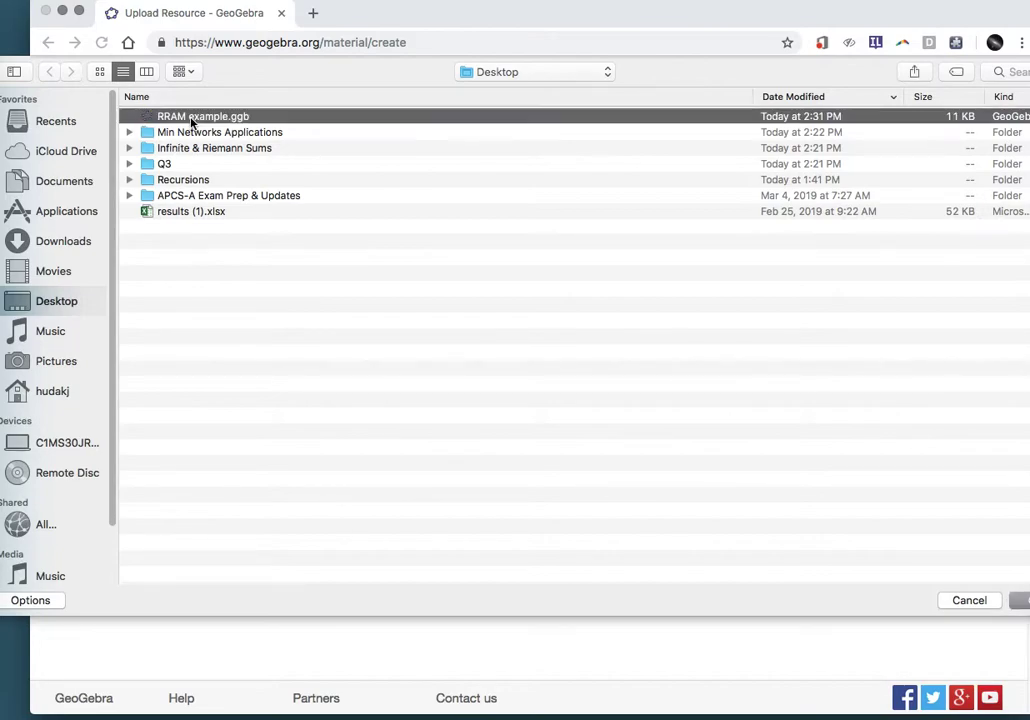
left_click(1019, 601)
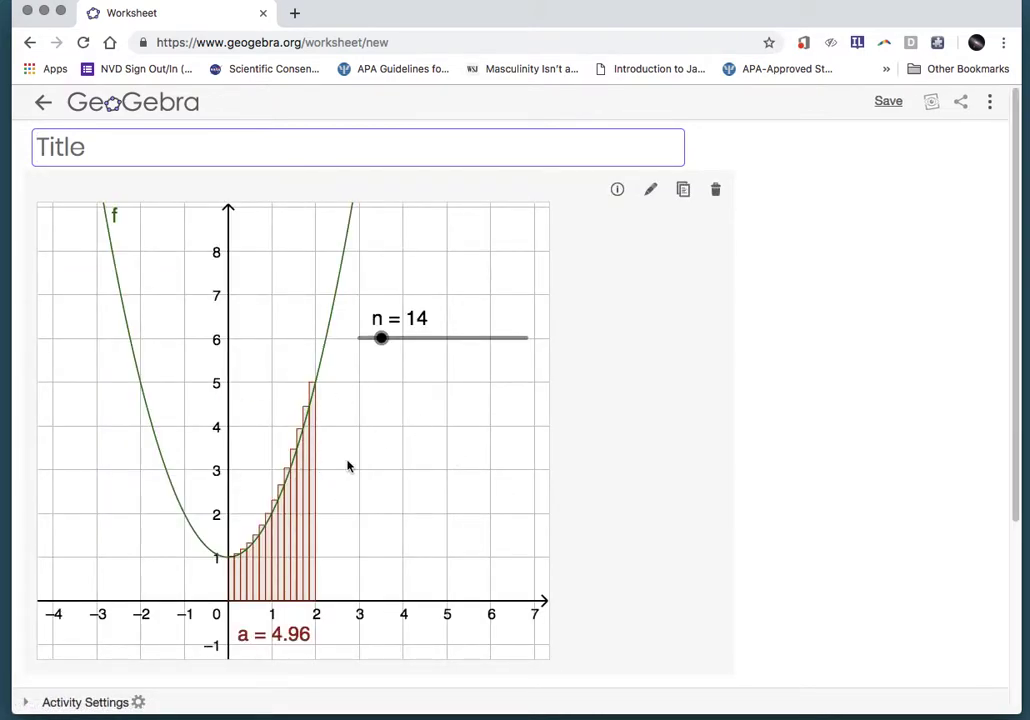
Step: Title the worksheet 'RRAM Example' and Save & Close it
left_click(105, 153)
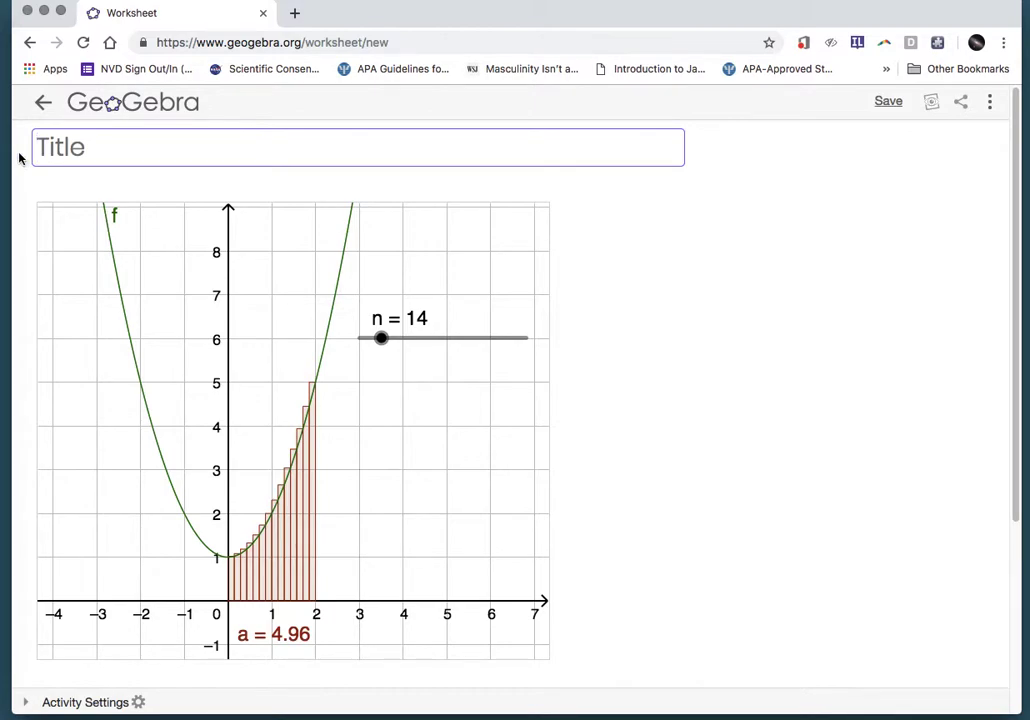
type("R")
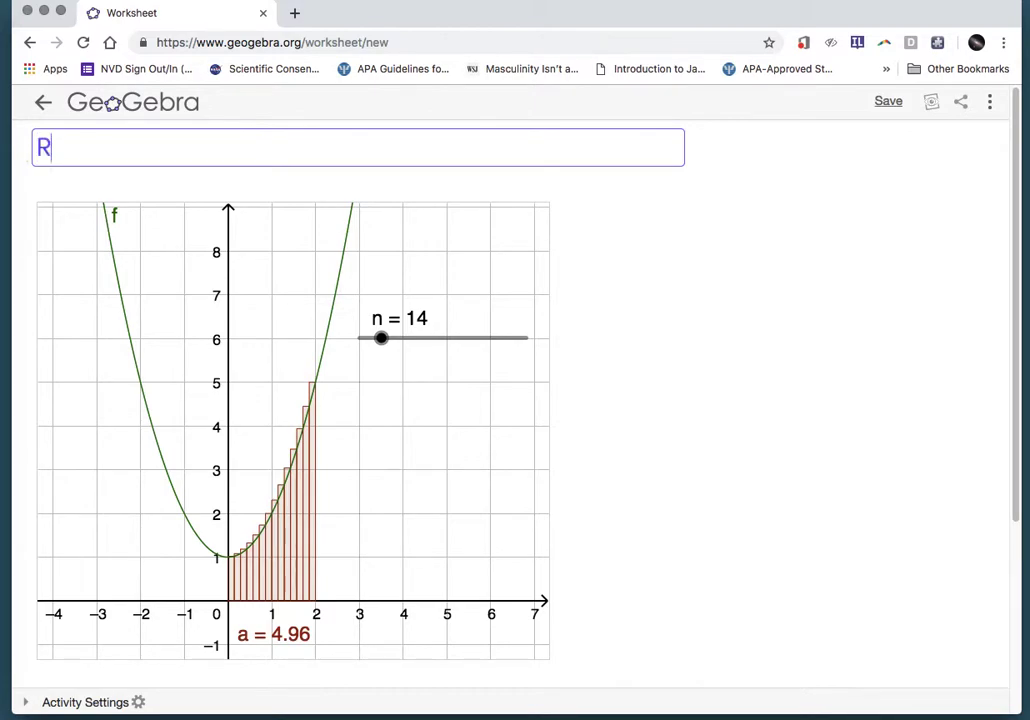
type("RAM Example")
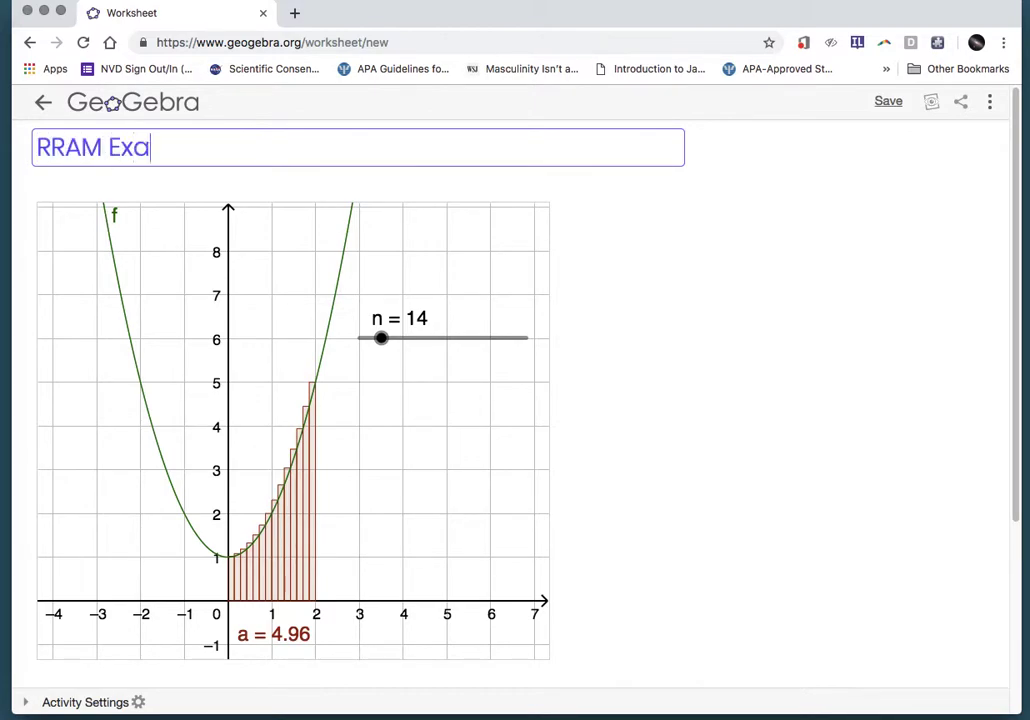
mouse_move(235, 281)
scroll(585, 340, "down", 5)
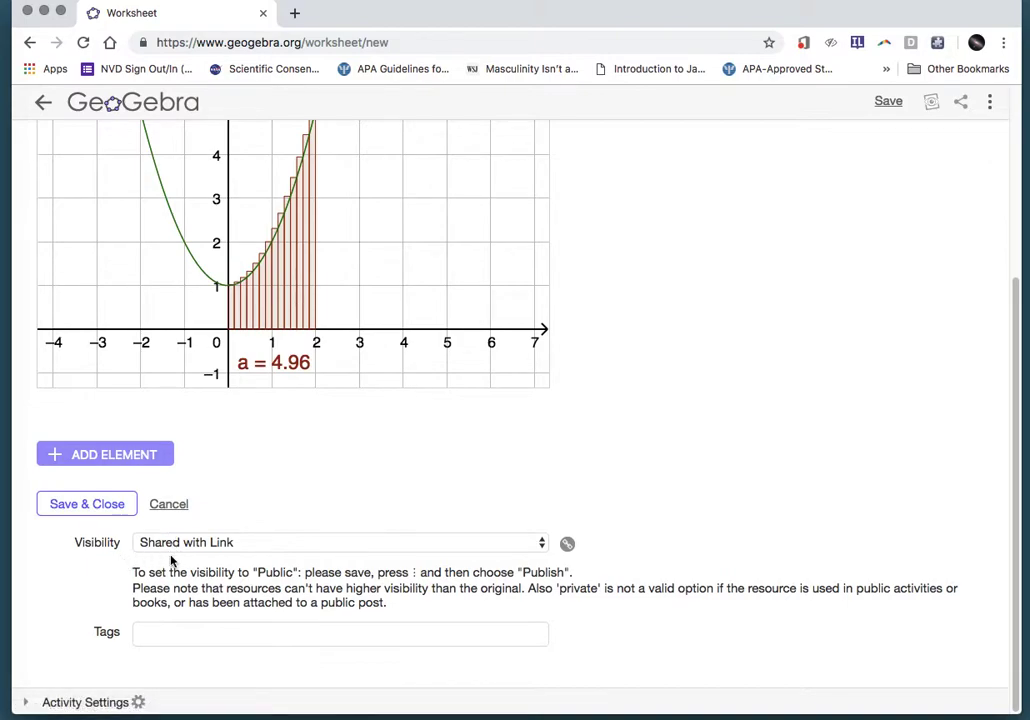
left_click(87, 506)
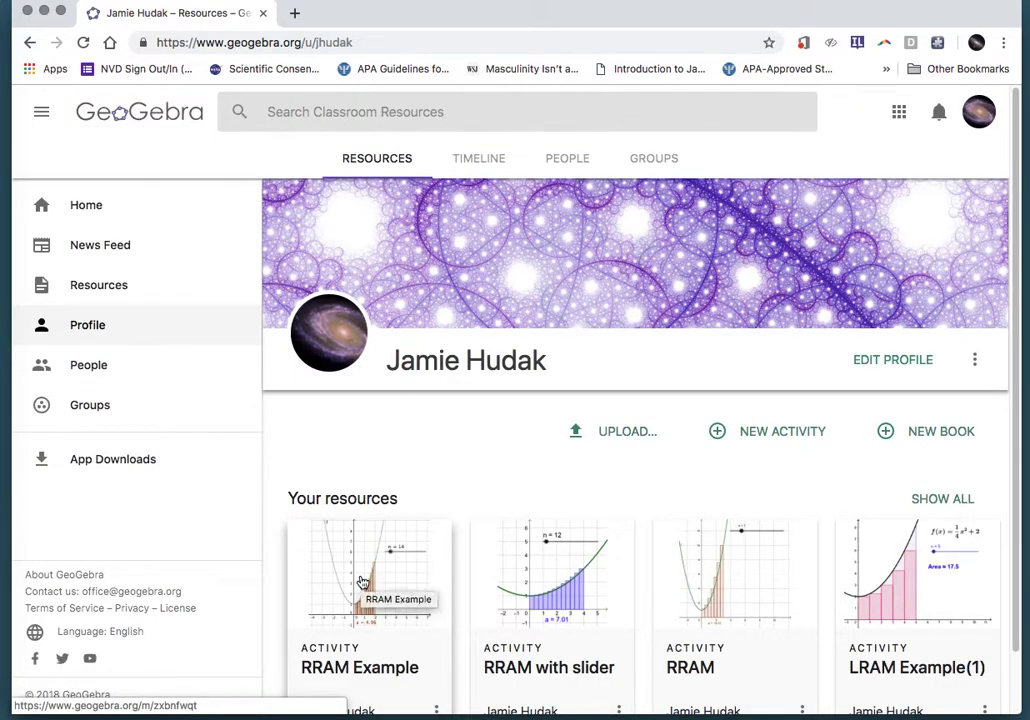
scroll(363, 582, "down", 2)
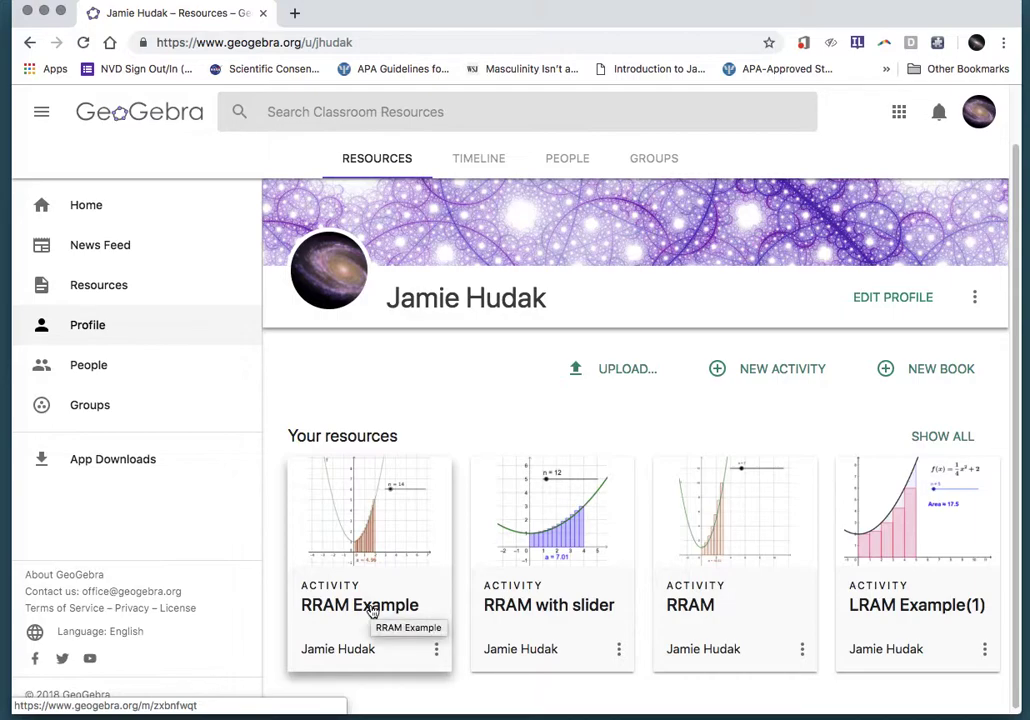
Step: Open the RRAM Example card and choose Details from its three-dot menu
left_click(370, 615)
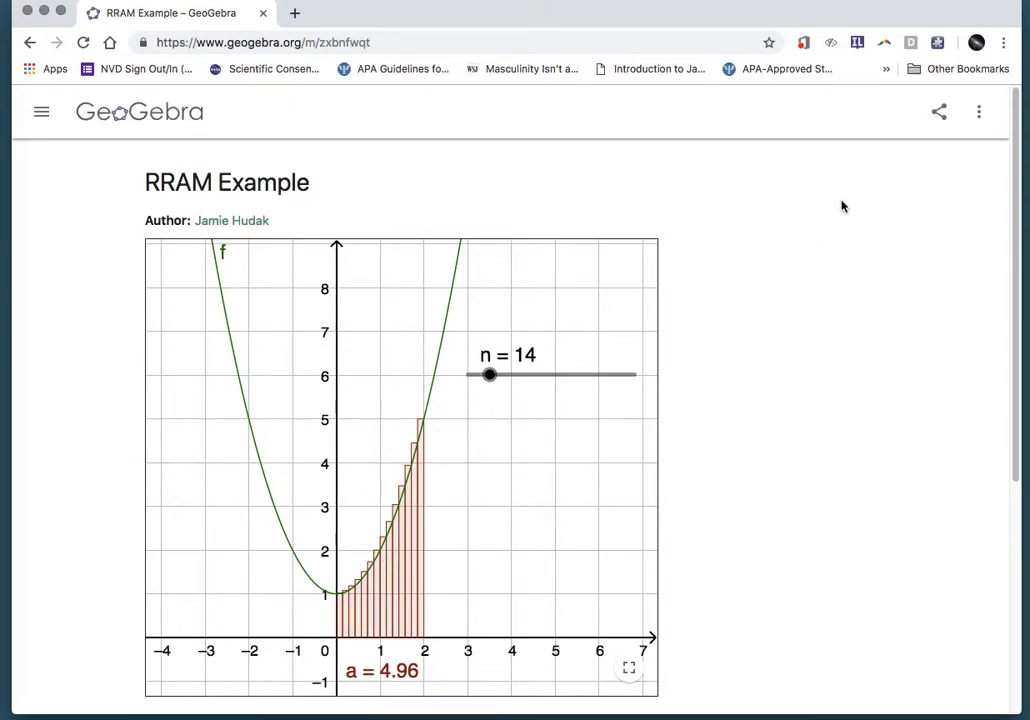
left_click(981, 115)
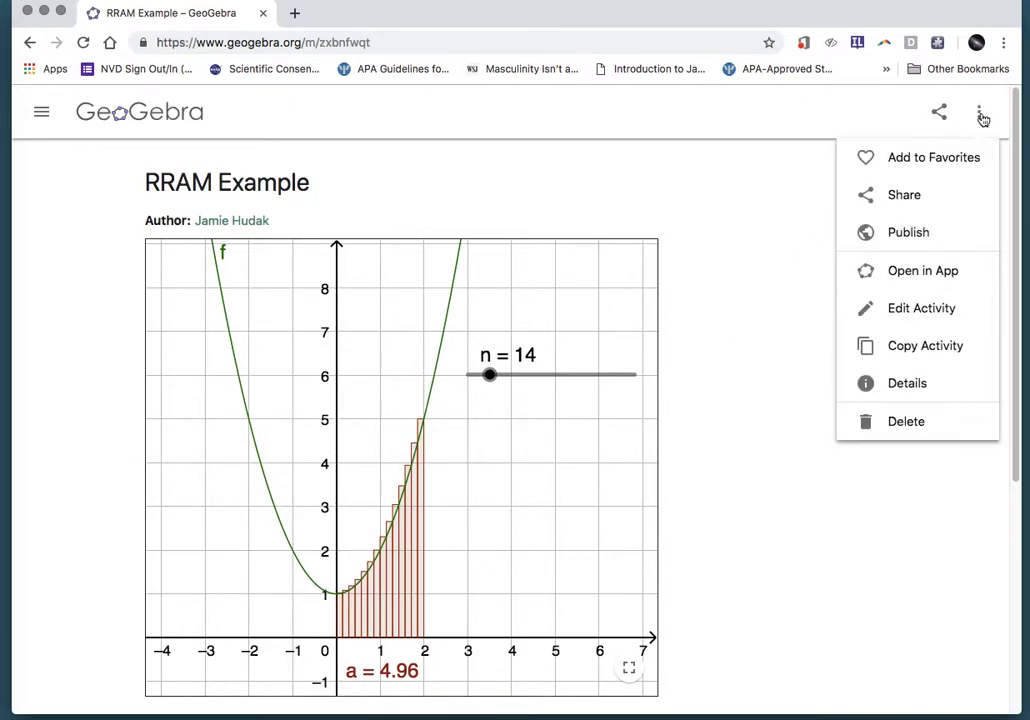
left_click(912, 385)
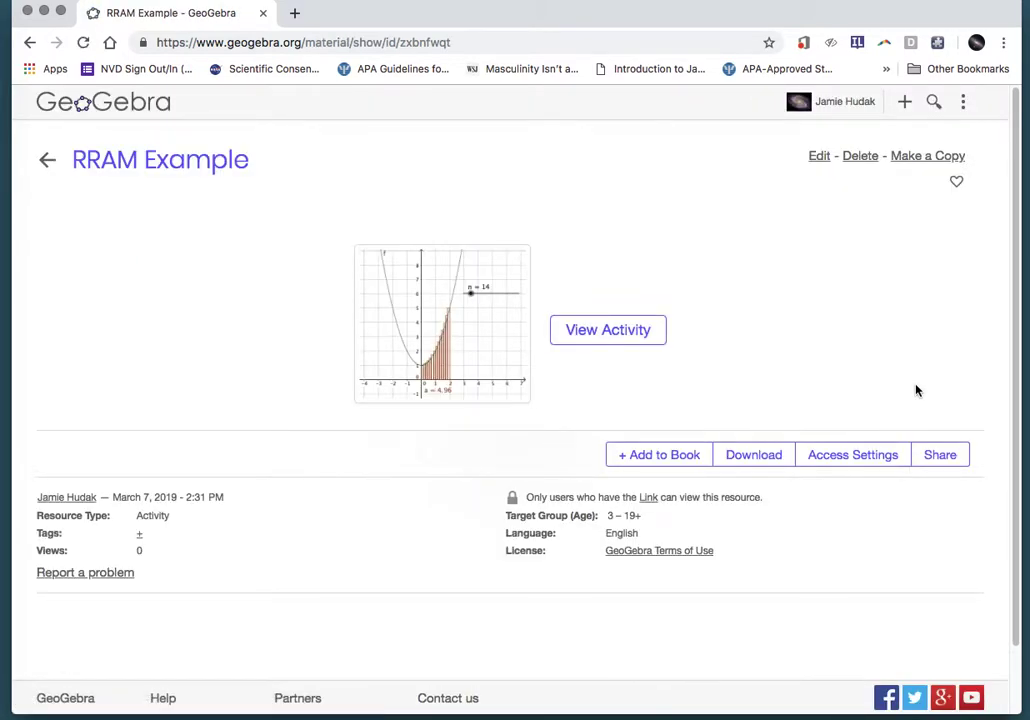
Step: Copy the applet's code from Share > Embed, then open a new Chrome tab
left_click(938, 455)
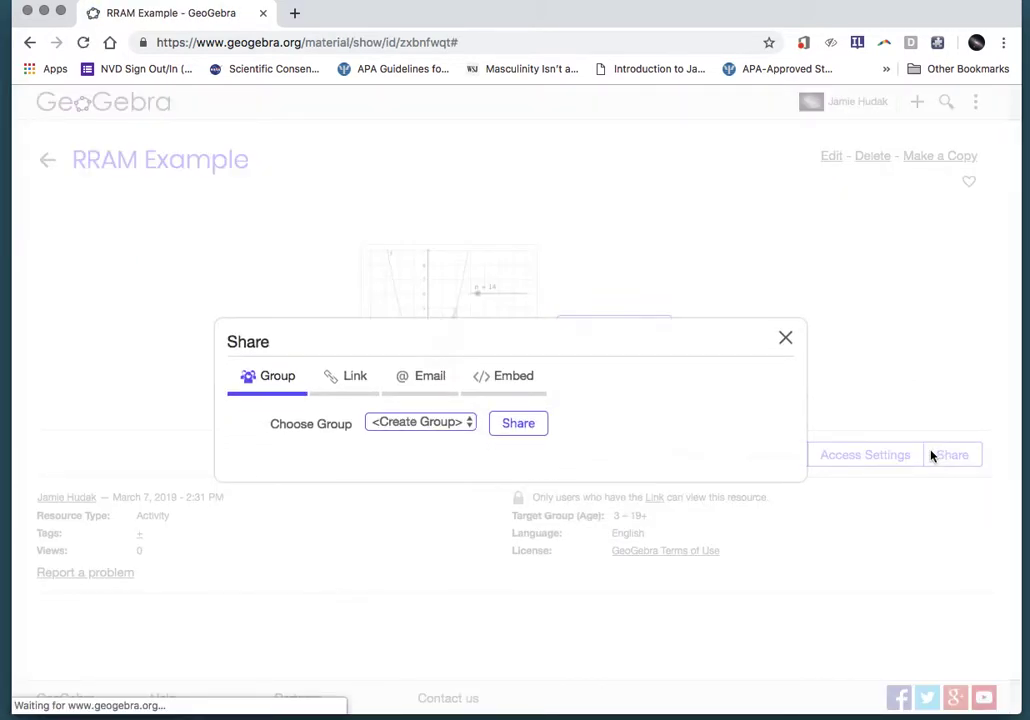
left_click(515, 384)
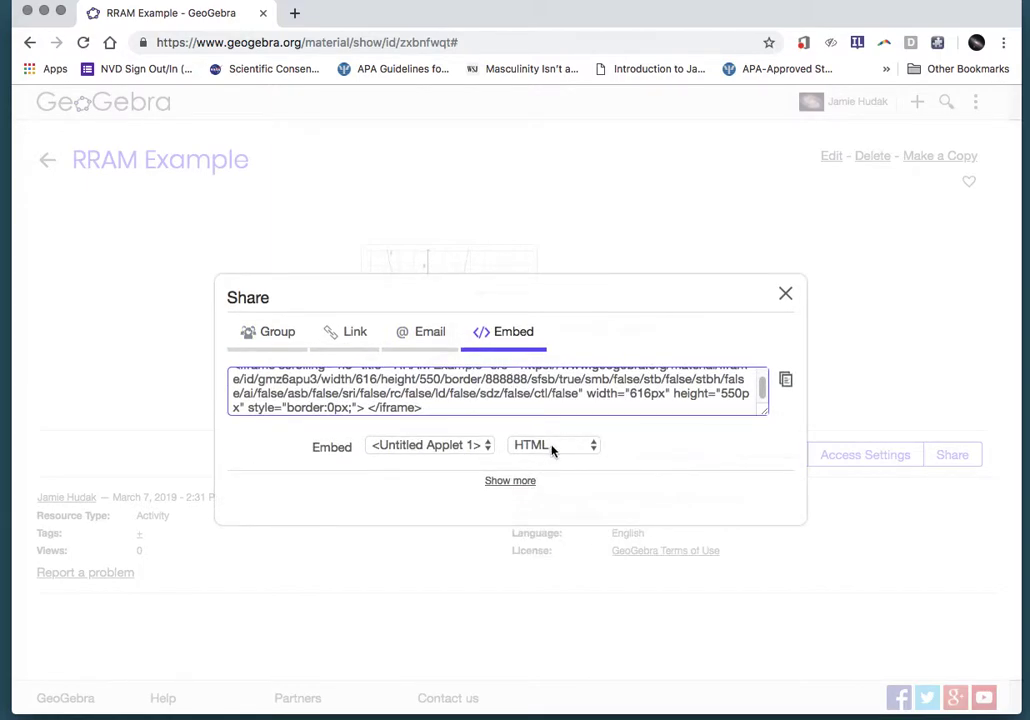
left_click(786, 382)
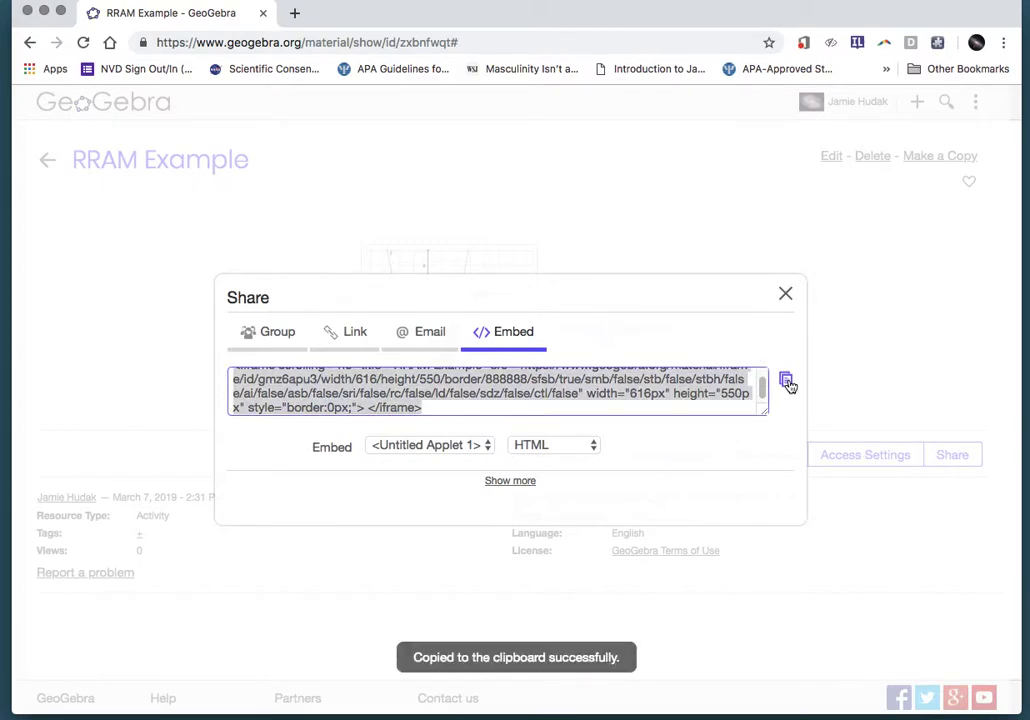
left_click(294, 13)
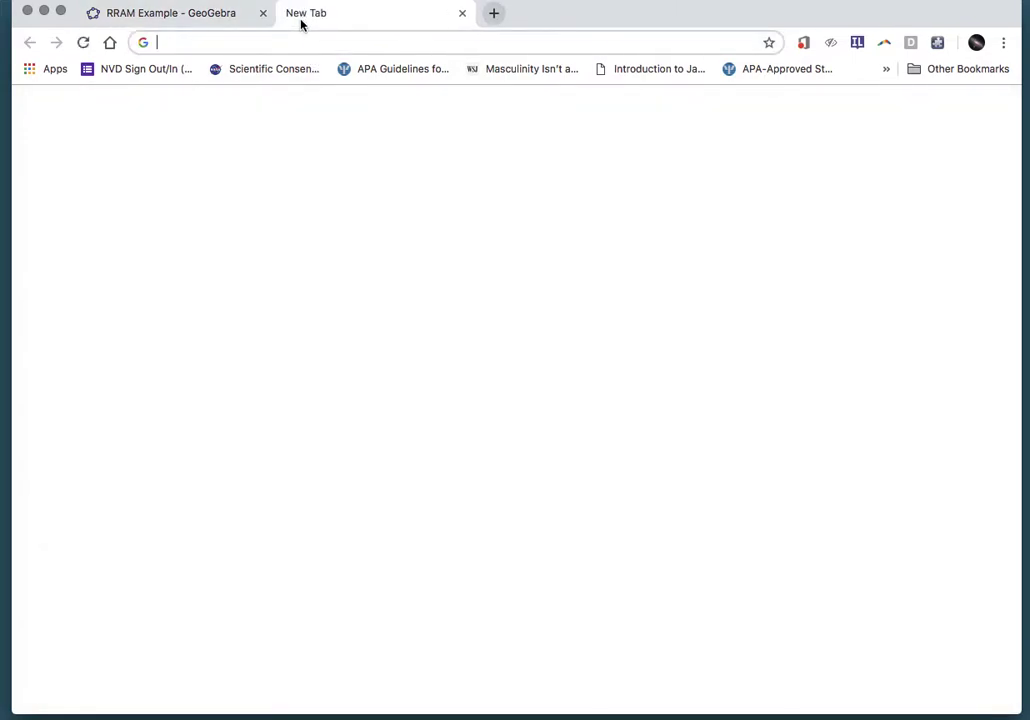
Step: Go to sites.google.com and create a new blank site in New Google Sites
type("sites")
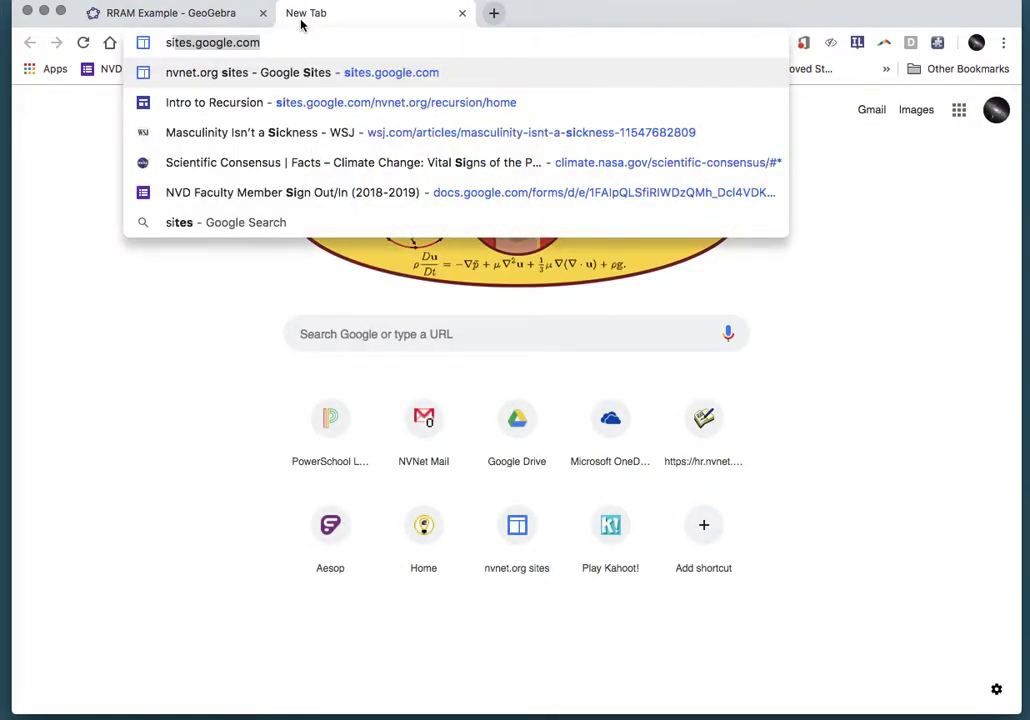
type(".google.com")
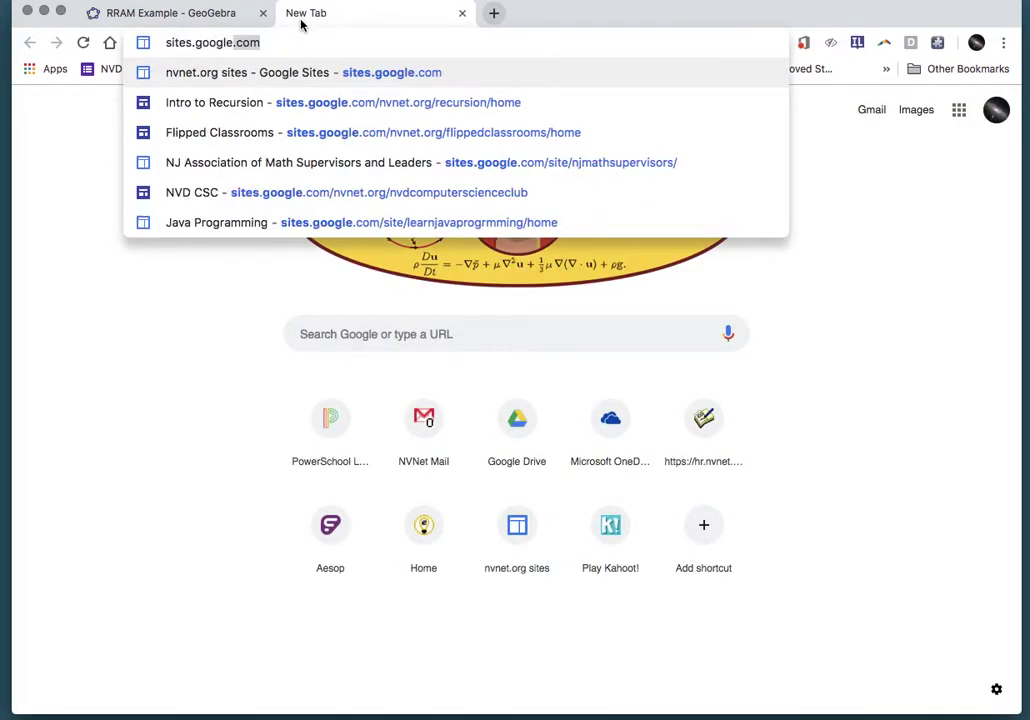
key("Return")
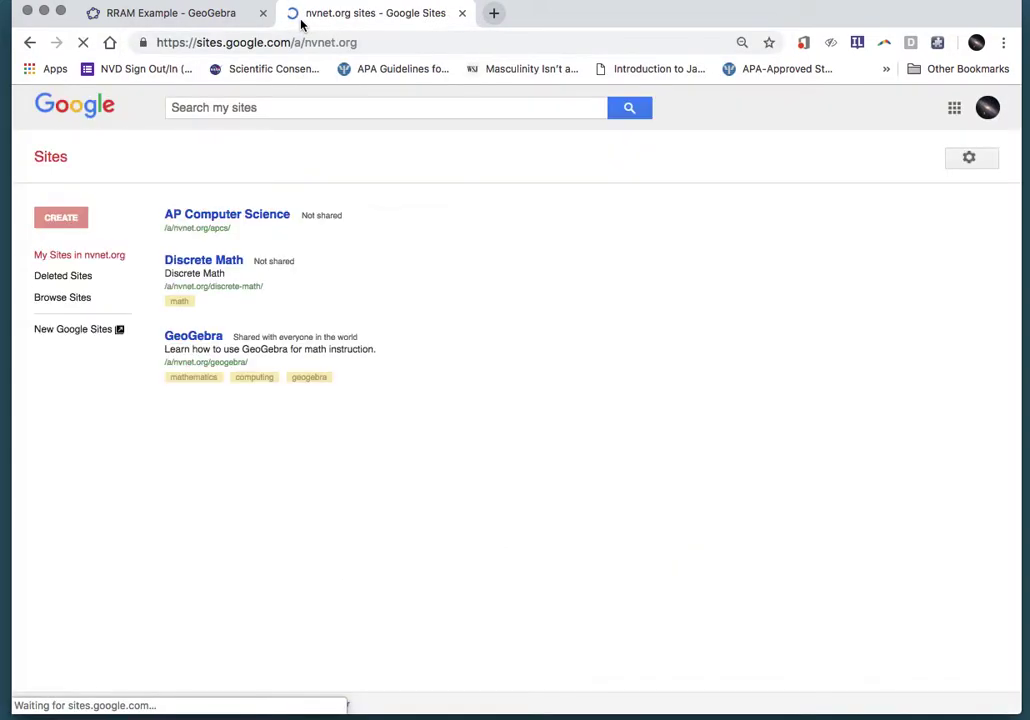
left_click(60, 328)
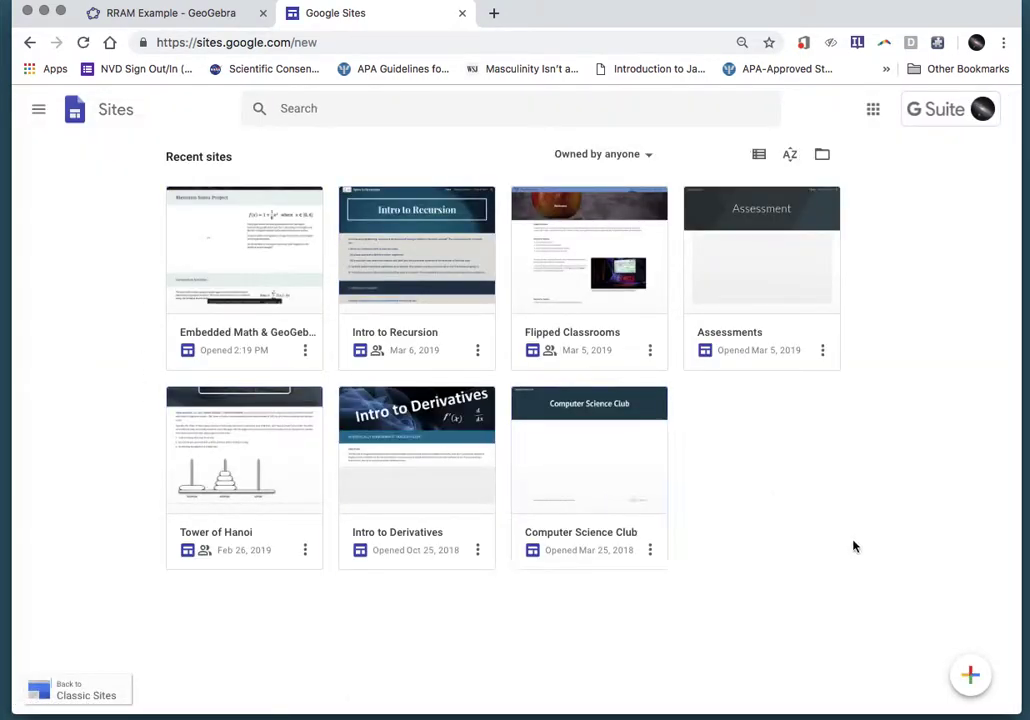
left_click(970, 676)
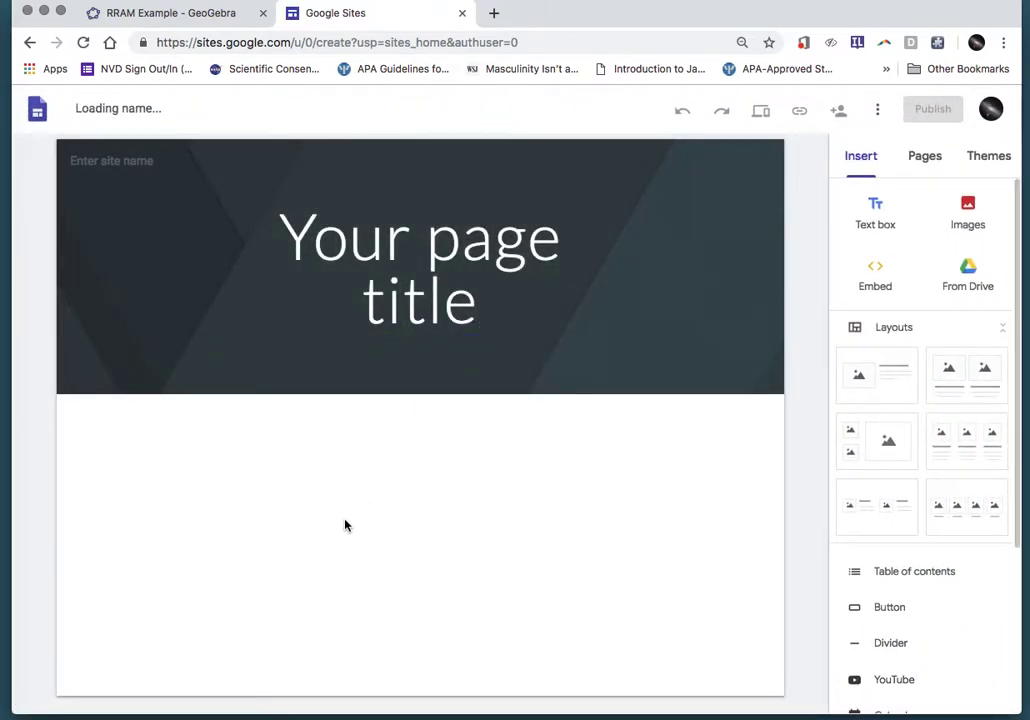
Step: Paste the GeoGebra iframe embed code into Embed from the web and insert it below the title
left_click(876, 271)
left_click(428, 361)
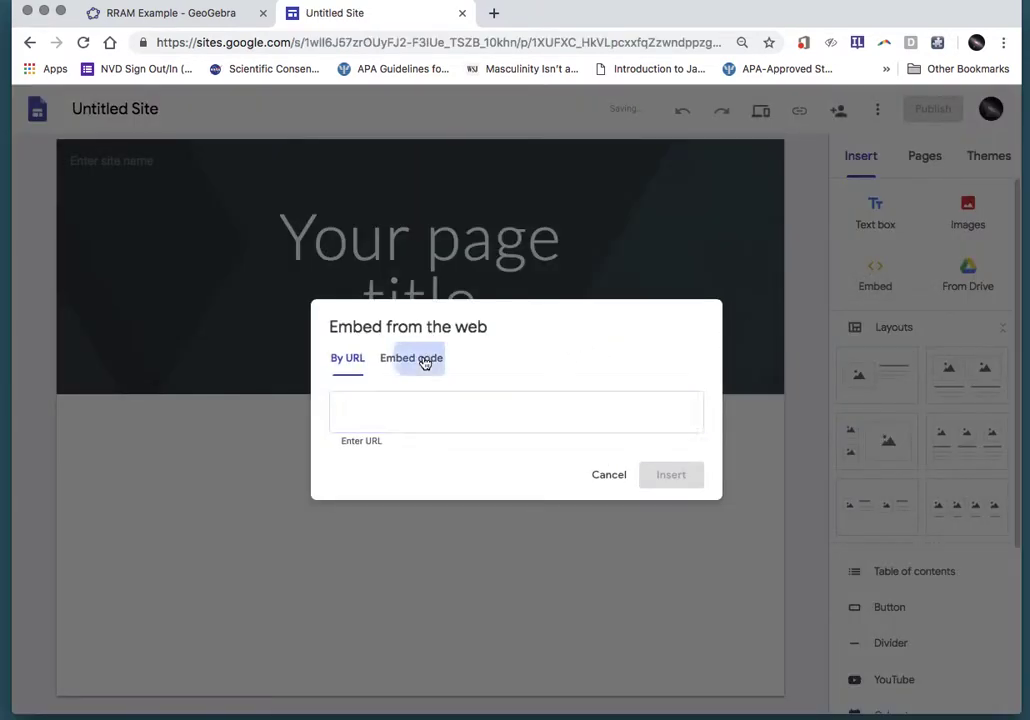
key("super+v")
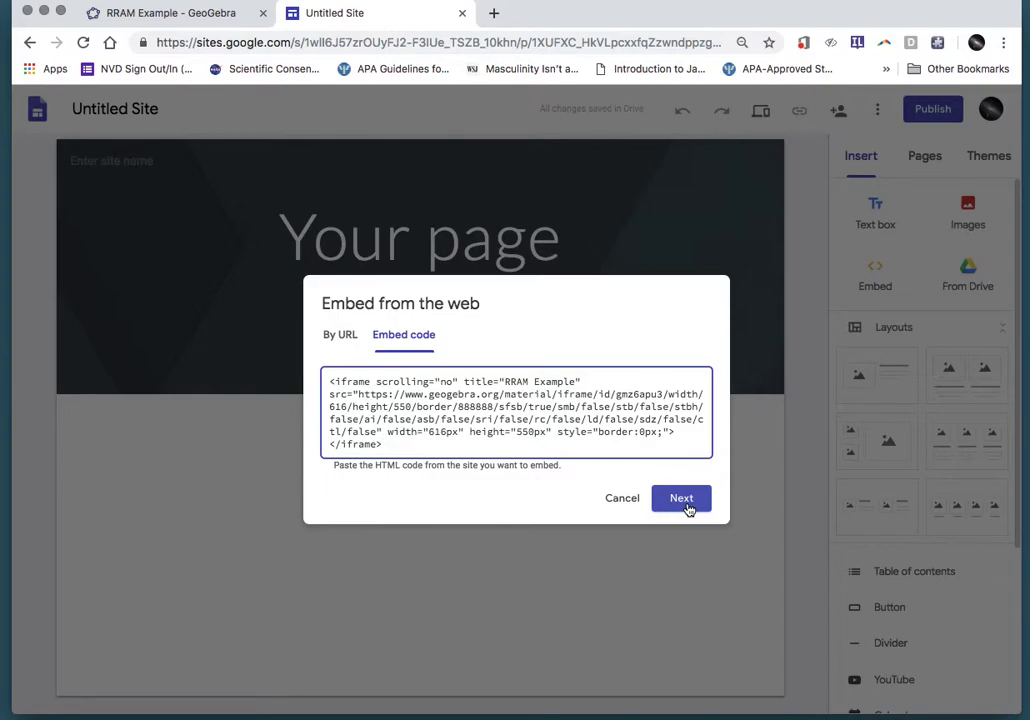
left_click(684, 500)
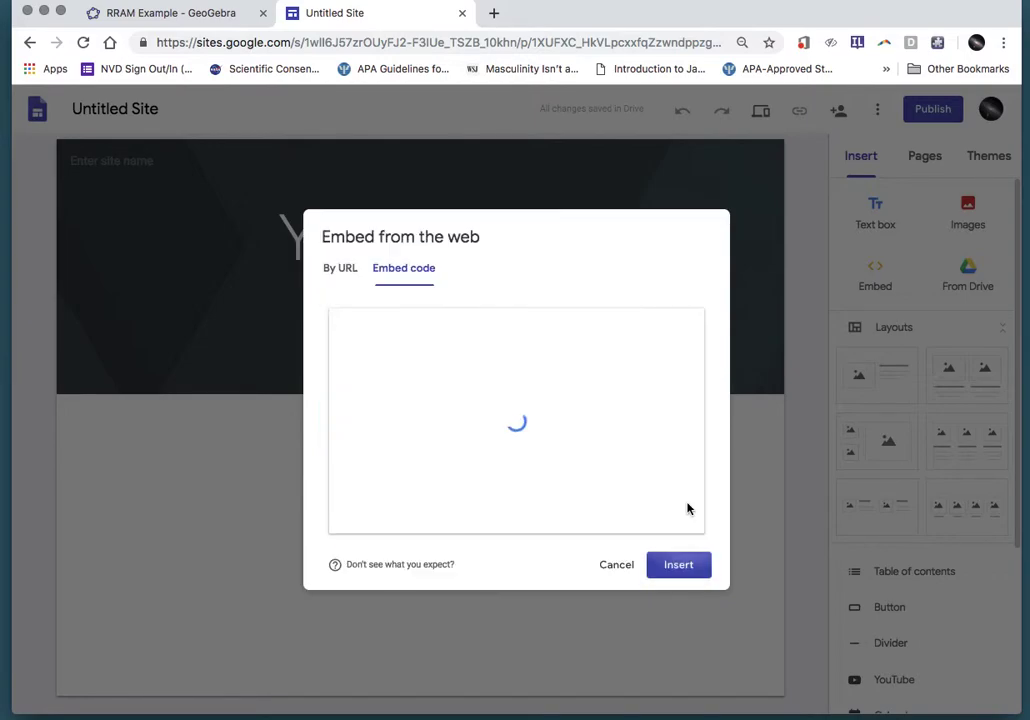
left_click(679, 566)
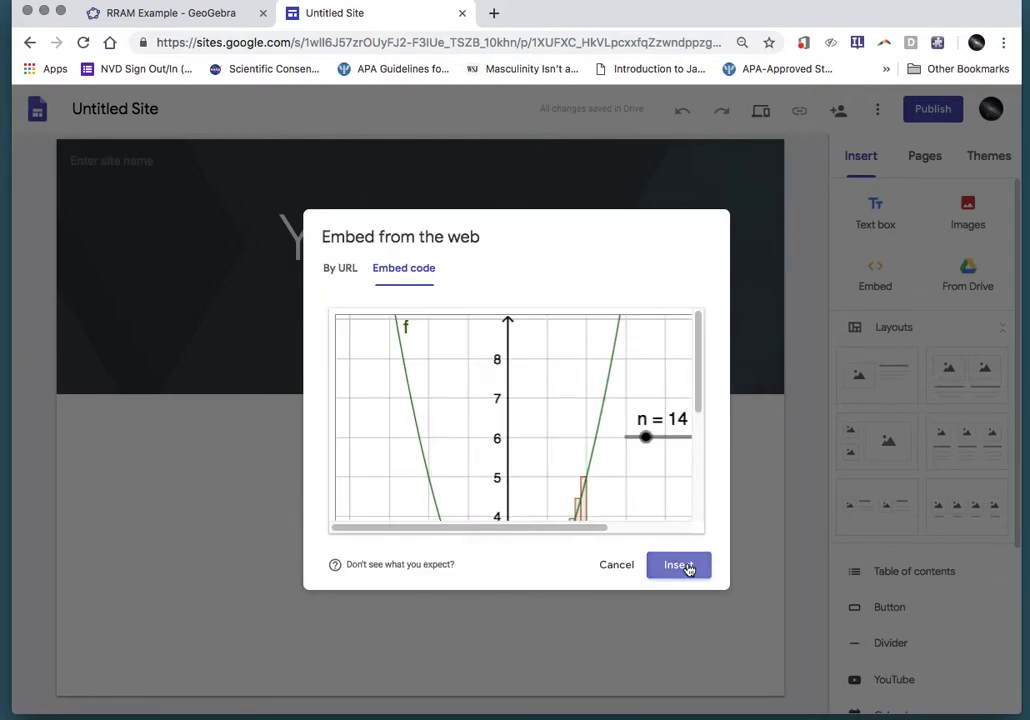
scroll(687, 568, "down", 2)
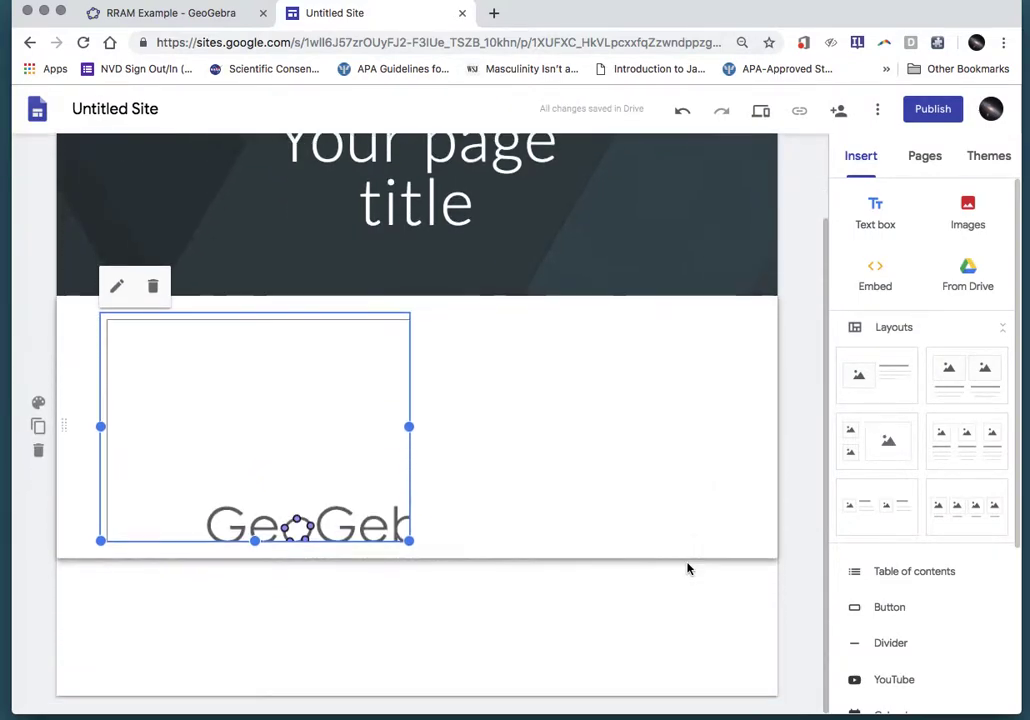
Step: Enlarge the embed box until the x-axis and a = 4.96 show, then preview the page
left_click_drag(411, 541, 555, 510)
scroll(553, 516, "down", 2)
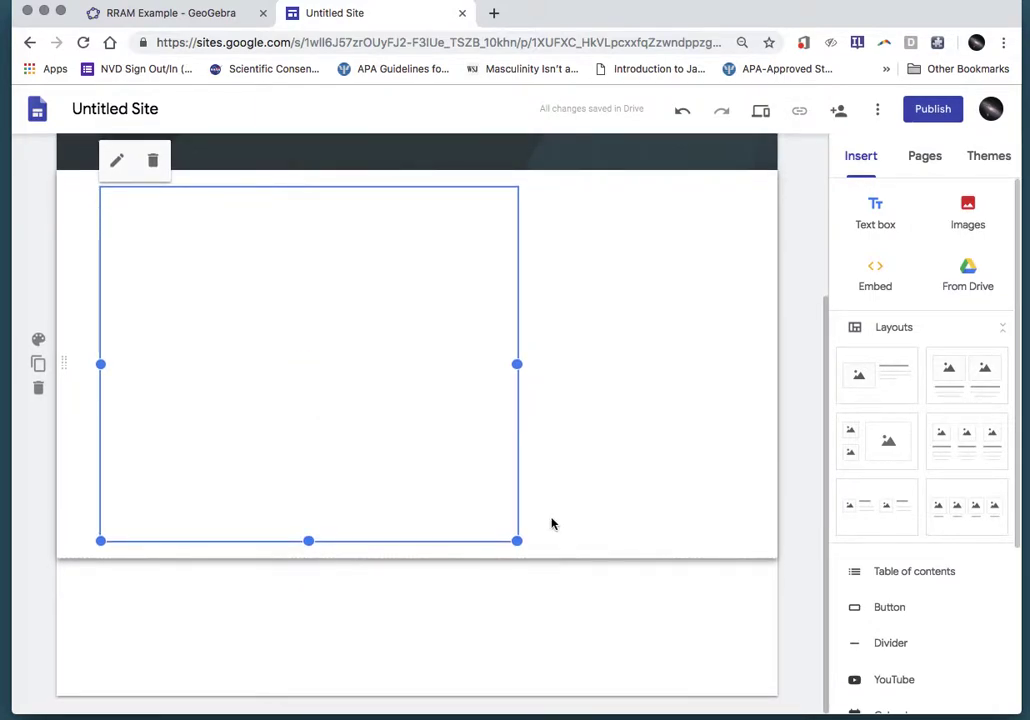
left_click_drag(517, 541, 571, 604)
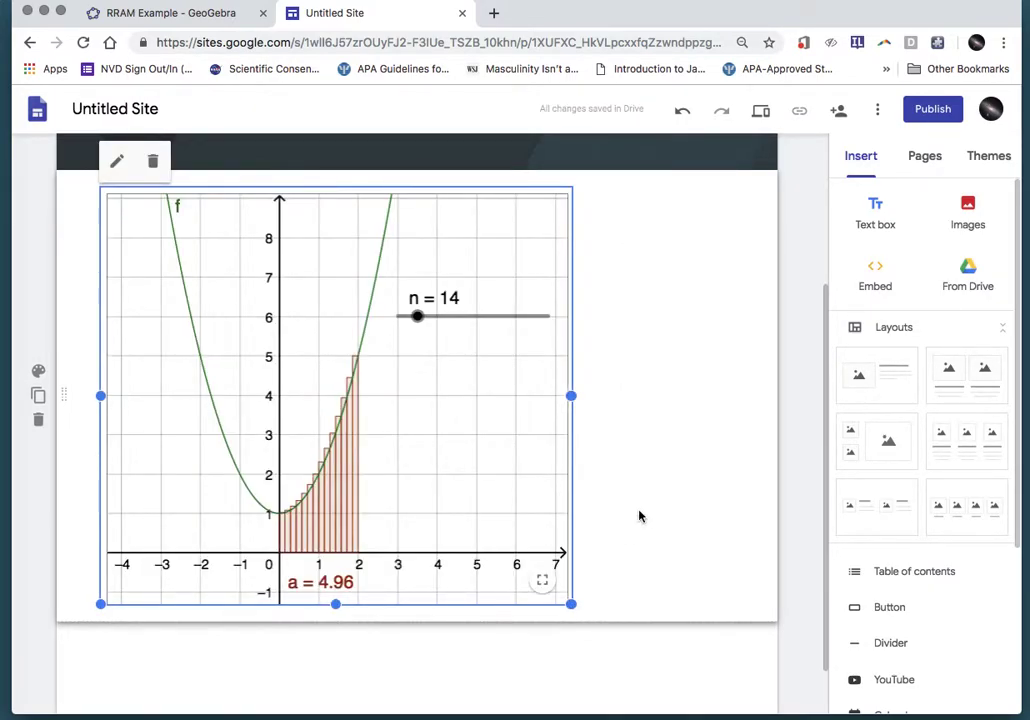
scroll(702, 440, "up", 2)
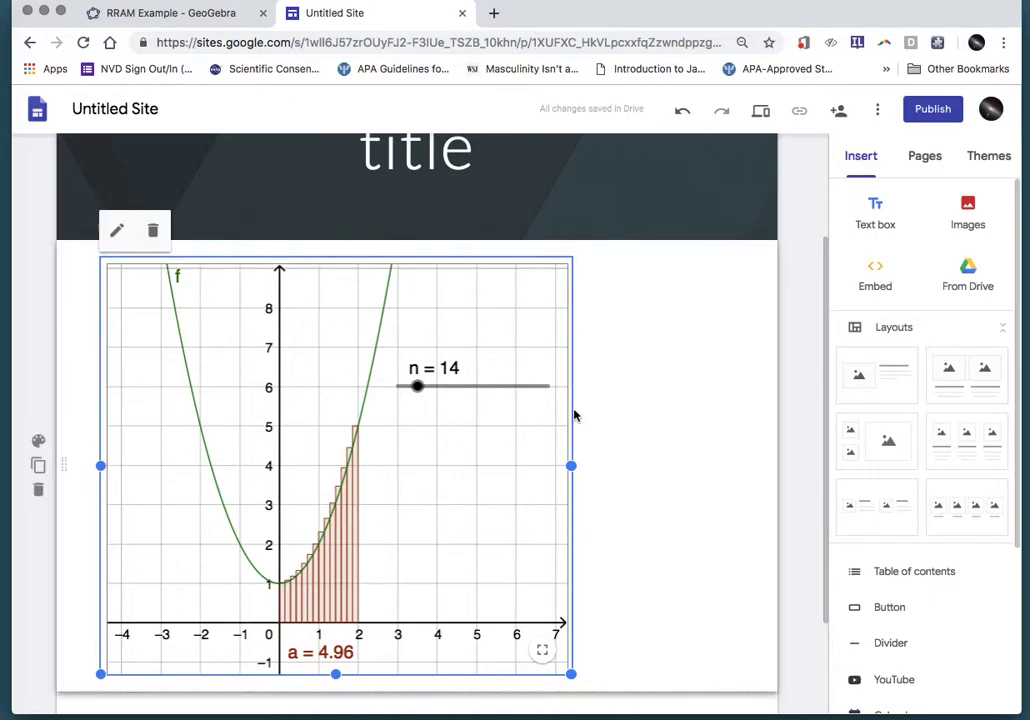
left_click(762, 115)
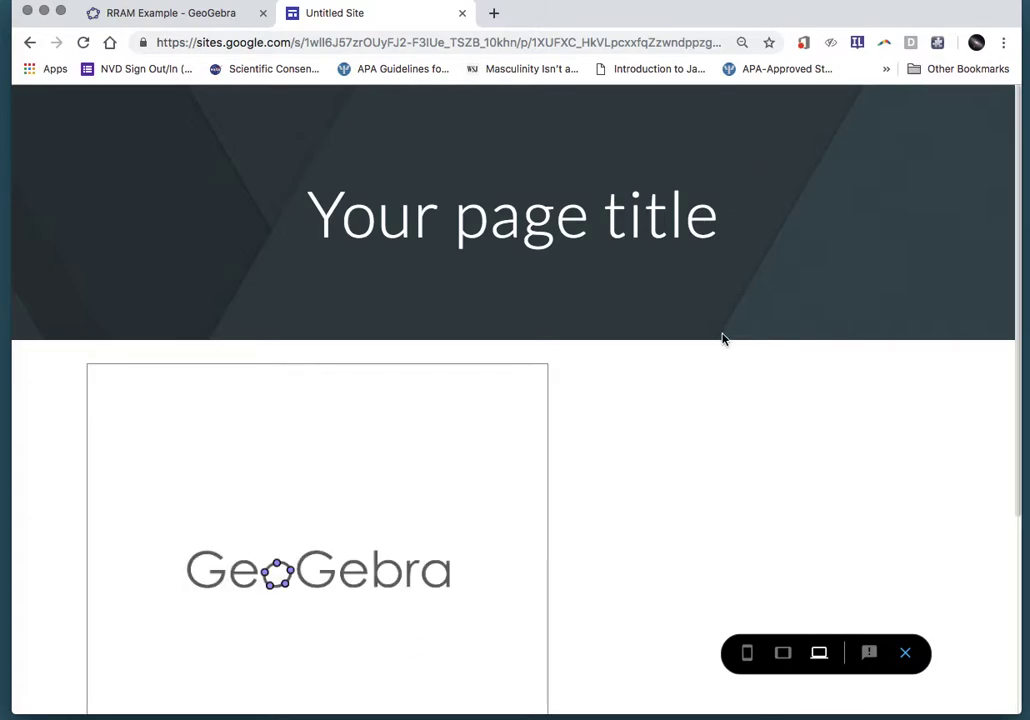
scroll(723, 340, "down", 4)
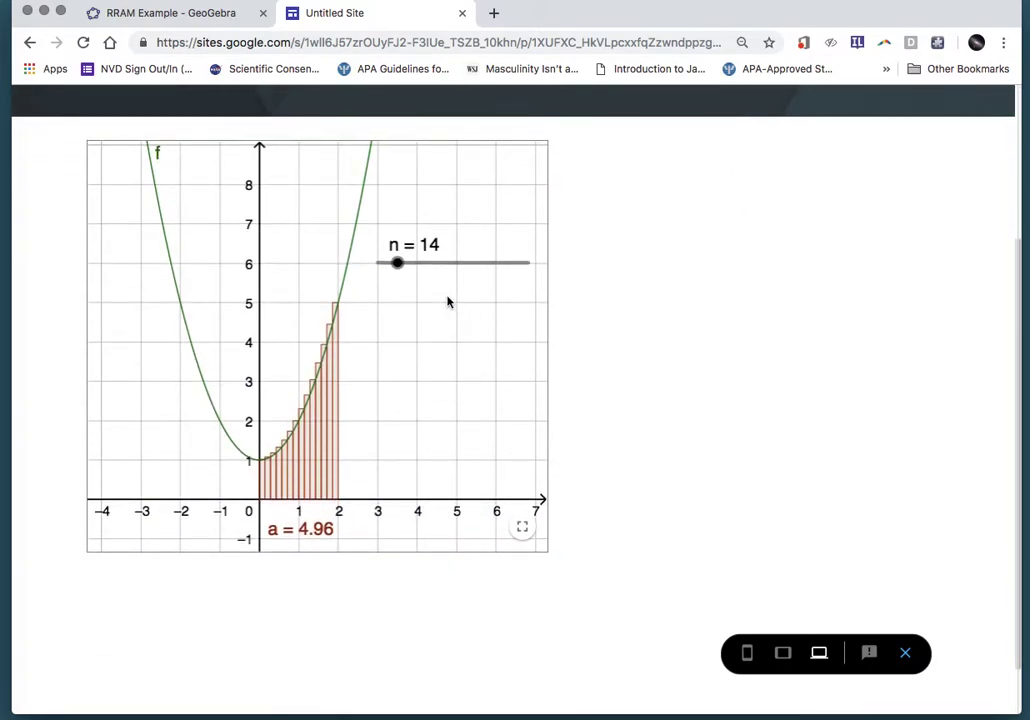
left_click_drag(398, 264, 390, 290)
scroll(573, 372, "up", 1)
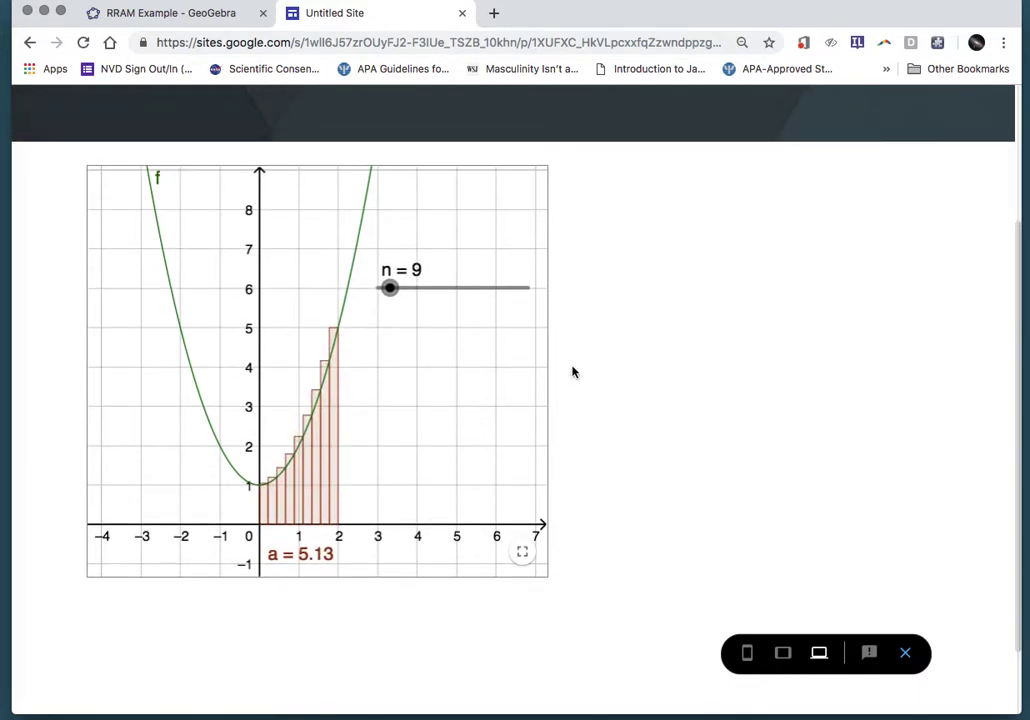
scroll(573, 372, "up", 4)
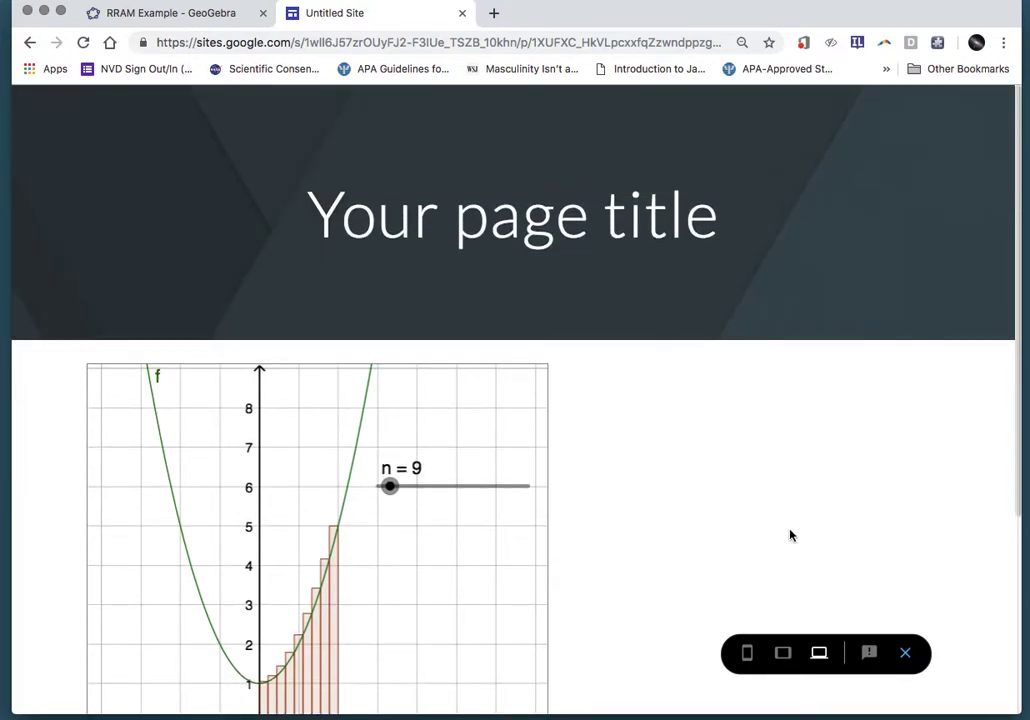
left_click(747, 654)
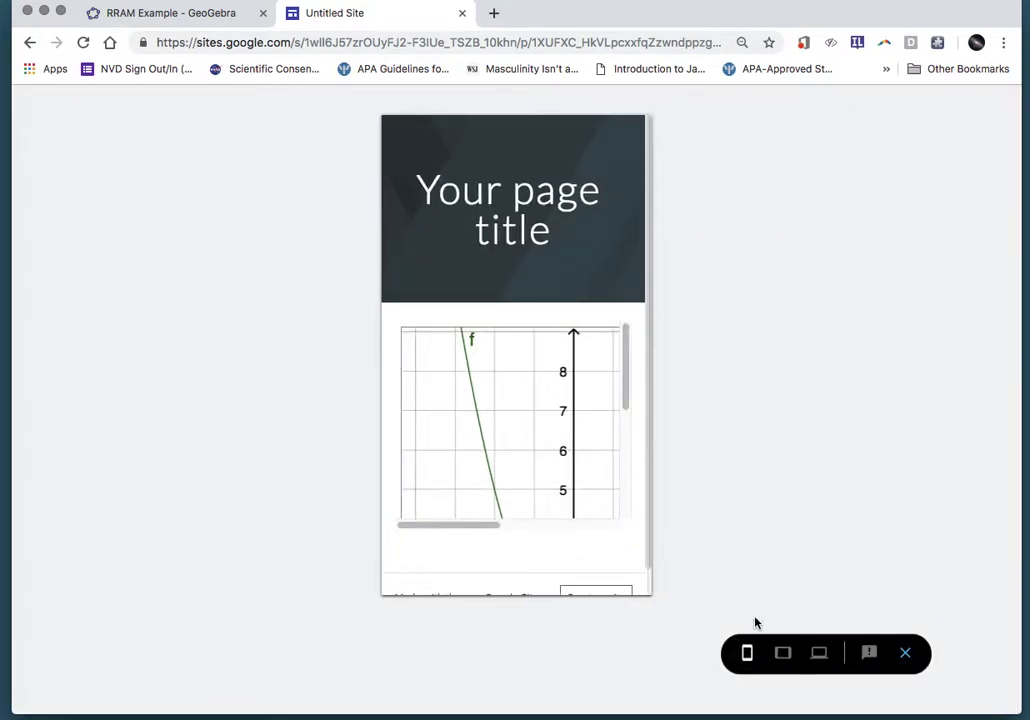
left_click(783, 653)
left_click(819, 653)
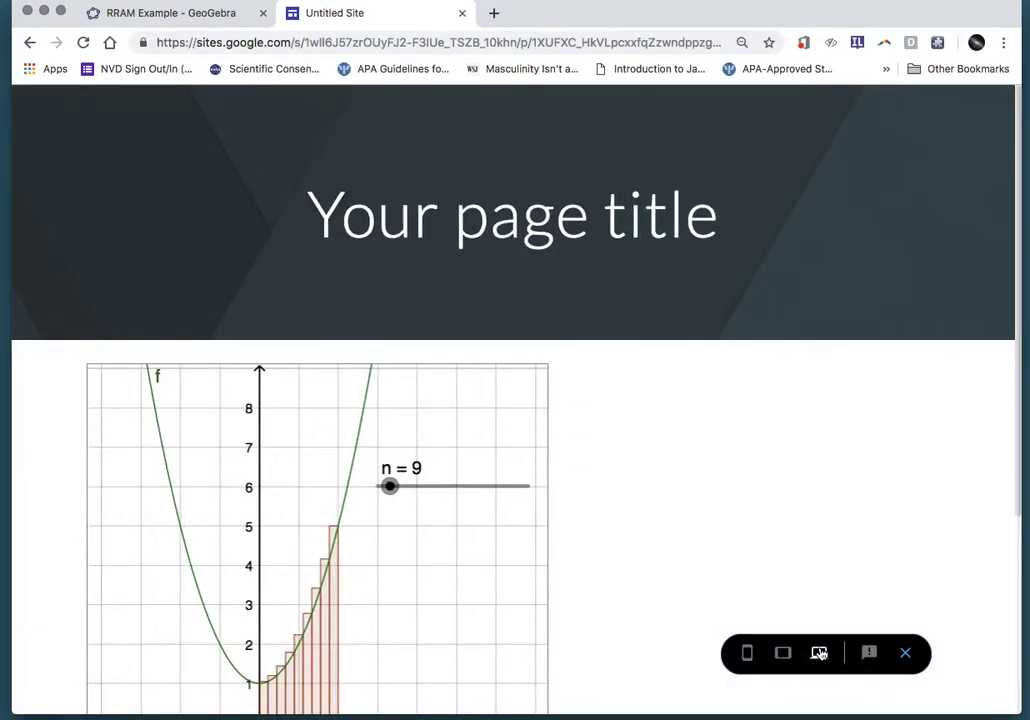
left_click(905, 653)
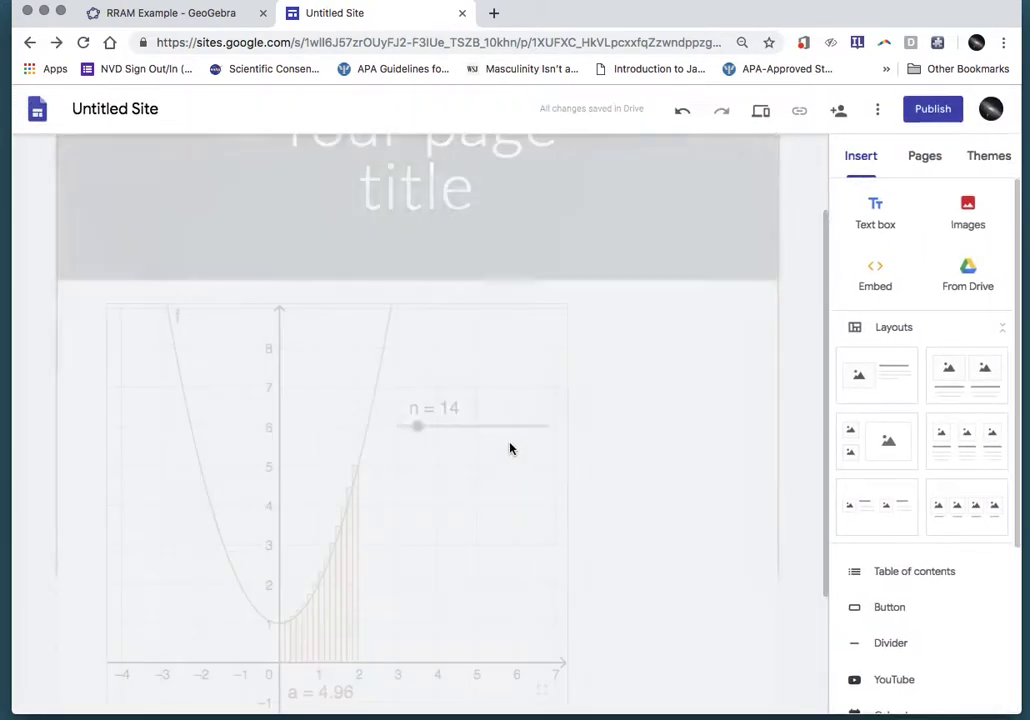
Step: Add a text box reading 'This is an interactive GeoGebra worksheet!' with the blue Emphasis 2 section style
scroll(652, 422, "down", 1)
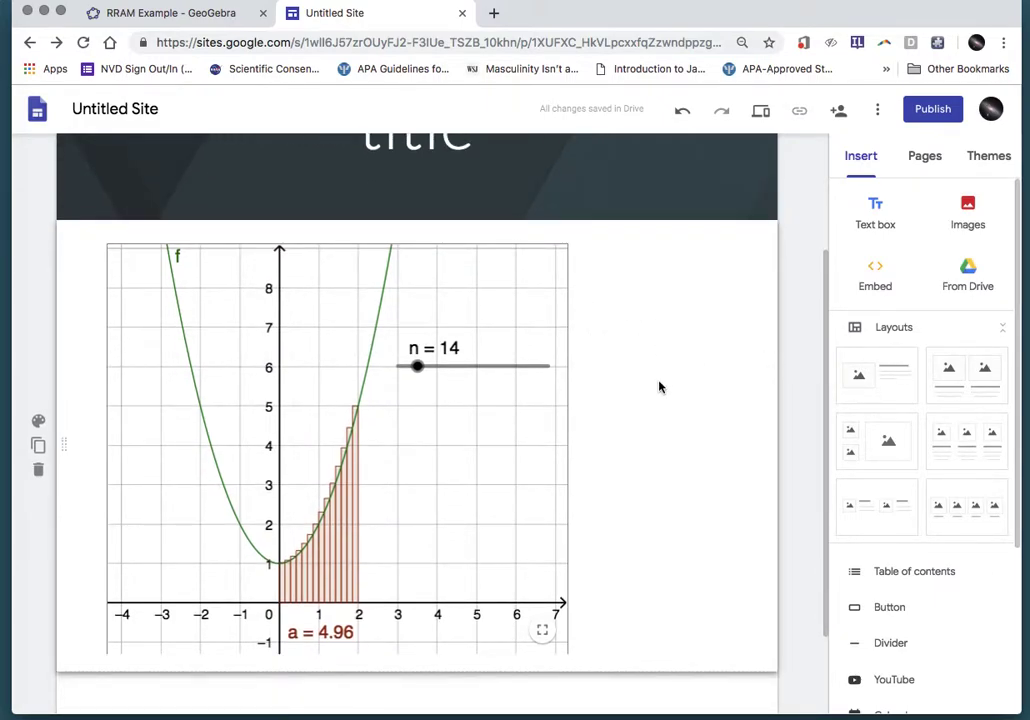
left_click(875, 213)
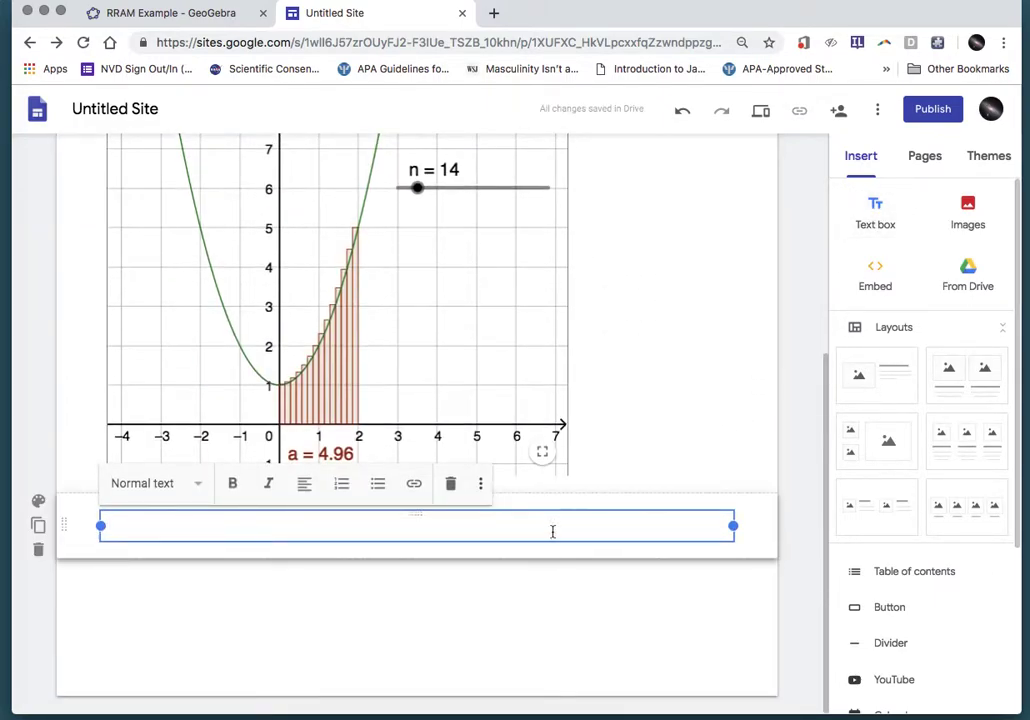
type("This is an interactiv")
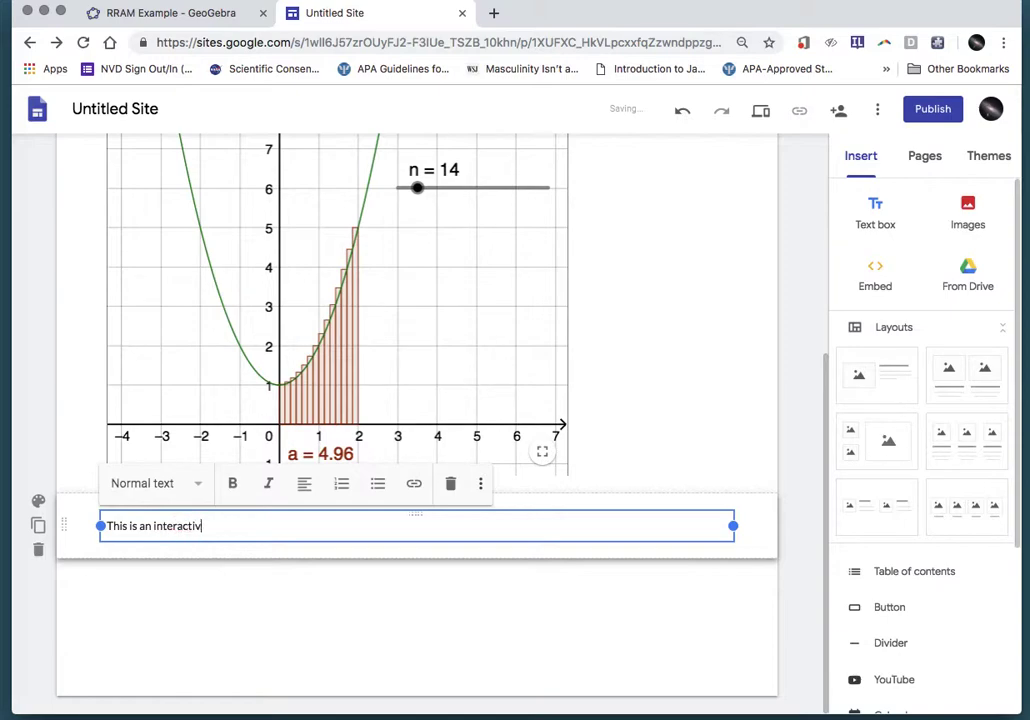
type("GeoGebra worksheet!")
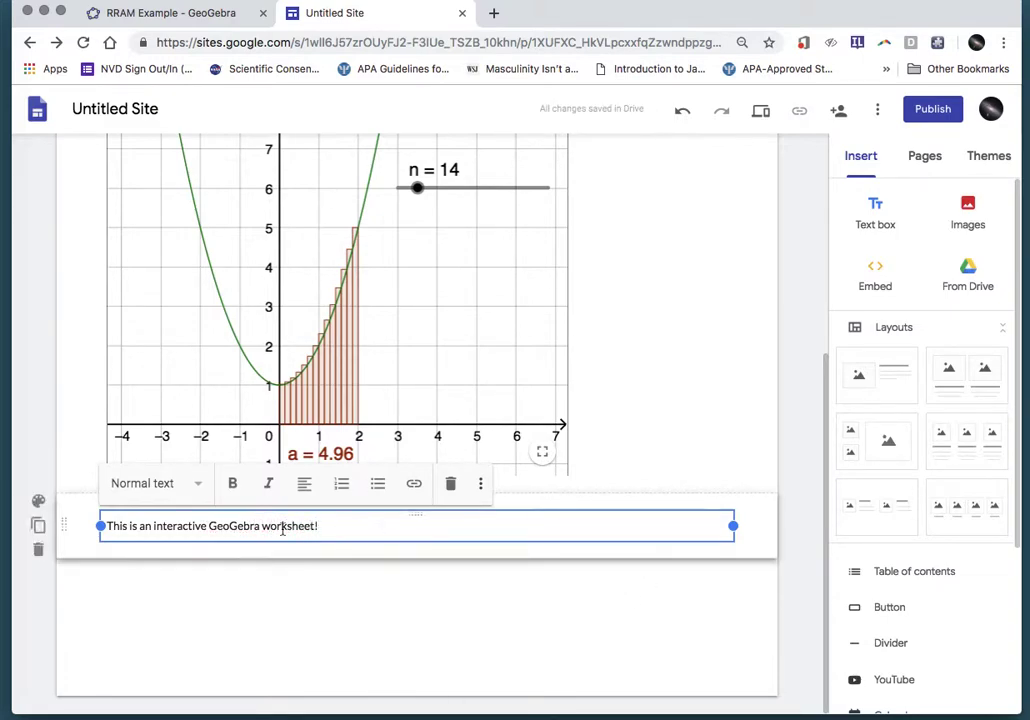
left_click(38, 501)
left_click(129, 558)
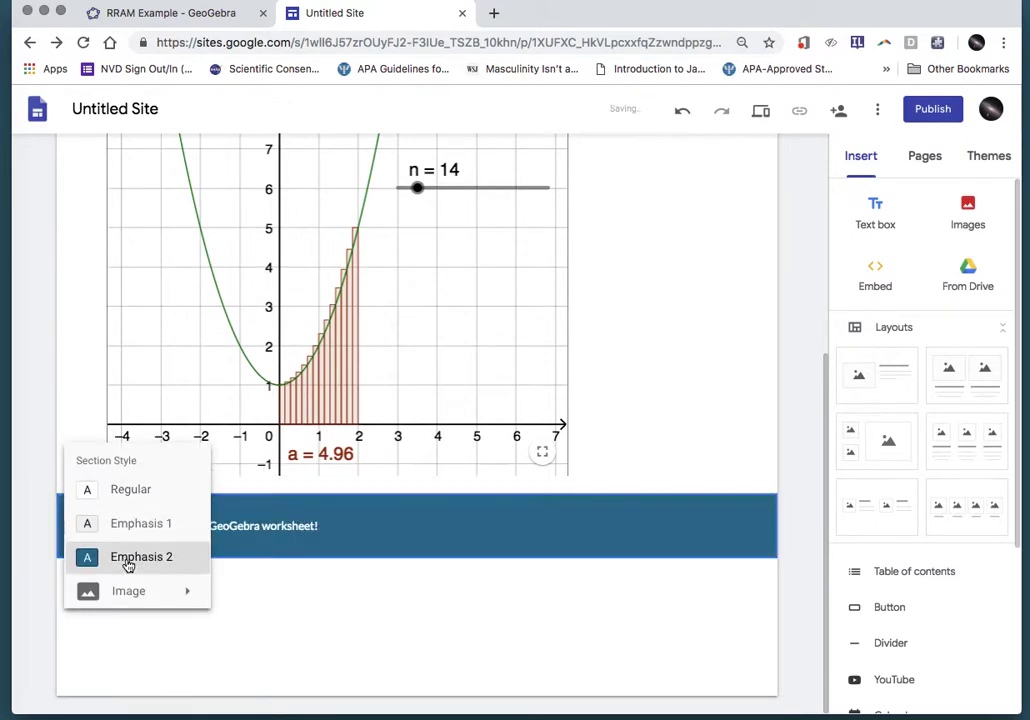
Step: Format the sentence as Heading and move its section above the GeoGebra embed
left_click(358, 526)
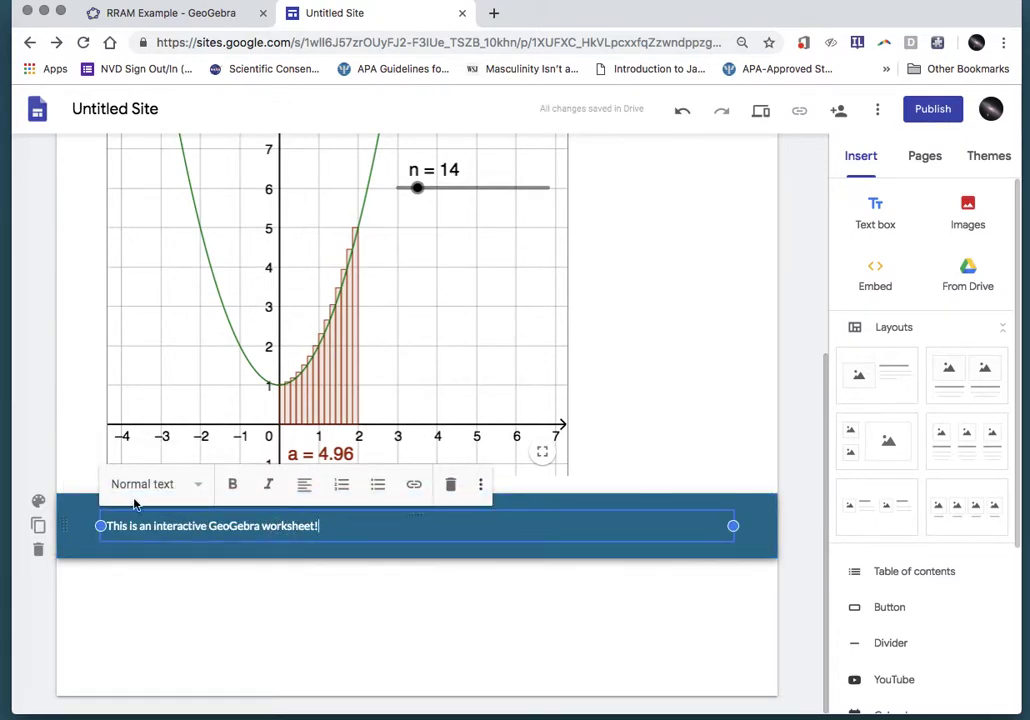
left_click(195, 486)
left_click(162, 522)
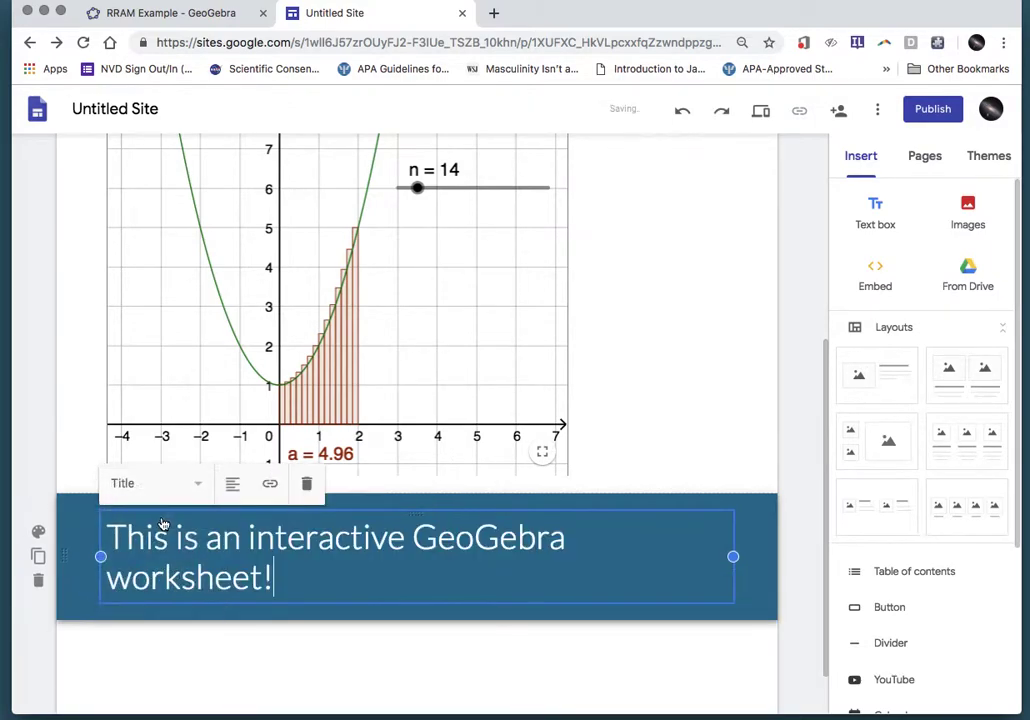
left_click(179, 485)
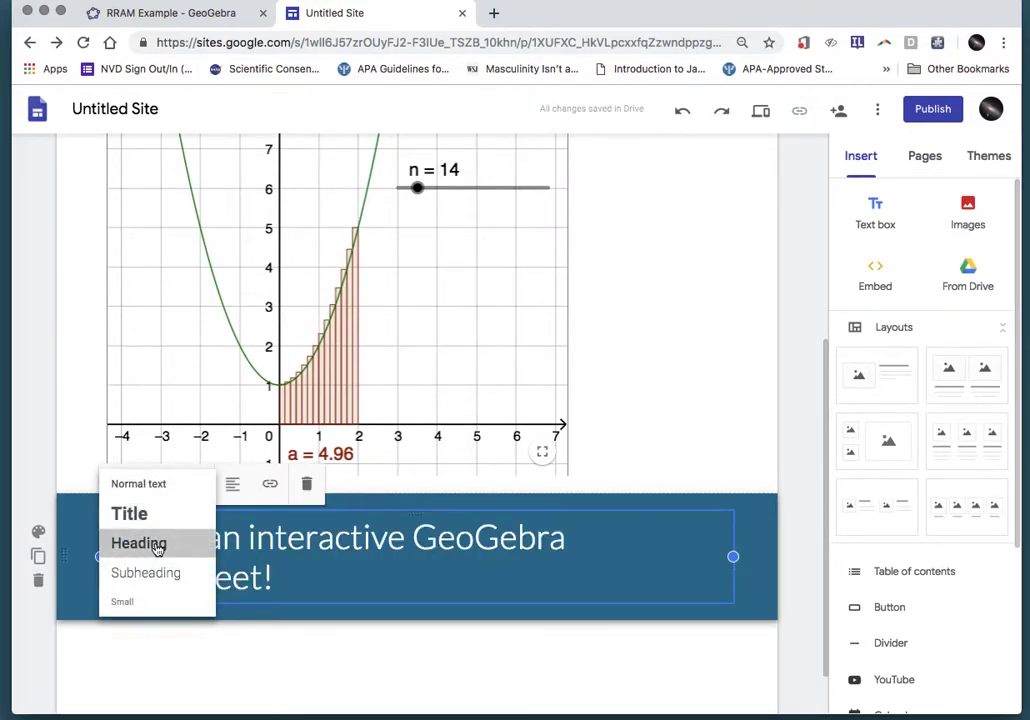
left_click(157, 549)
left_click(368, 610)
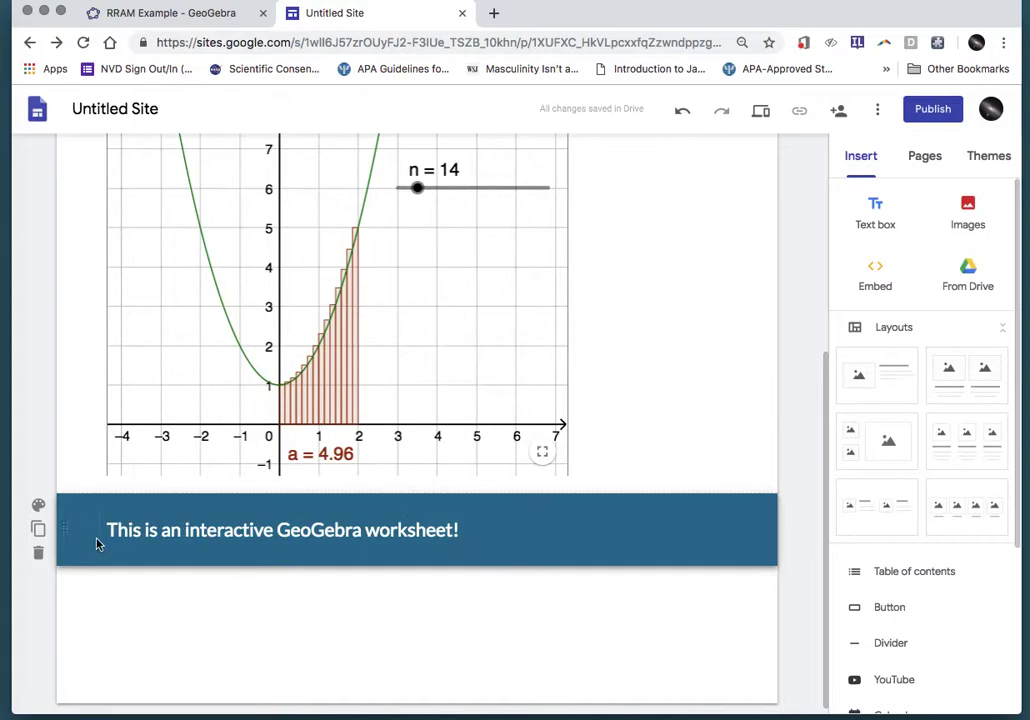
left_click_drag(62, 530, 55, 150)
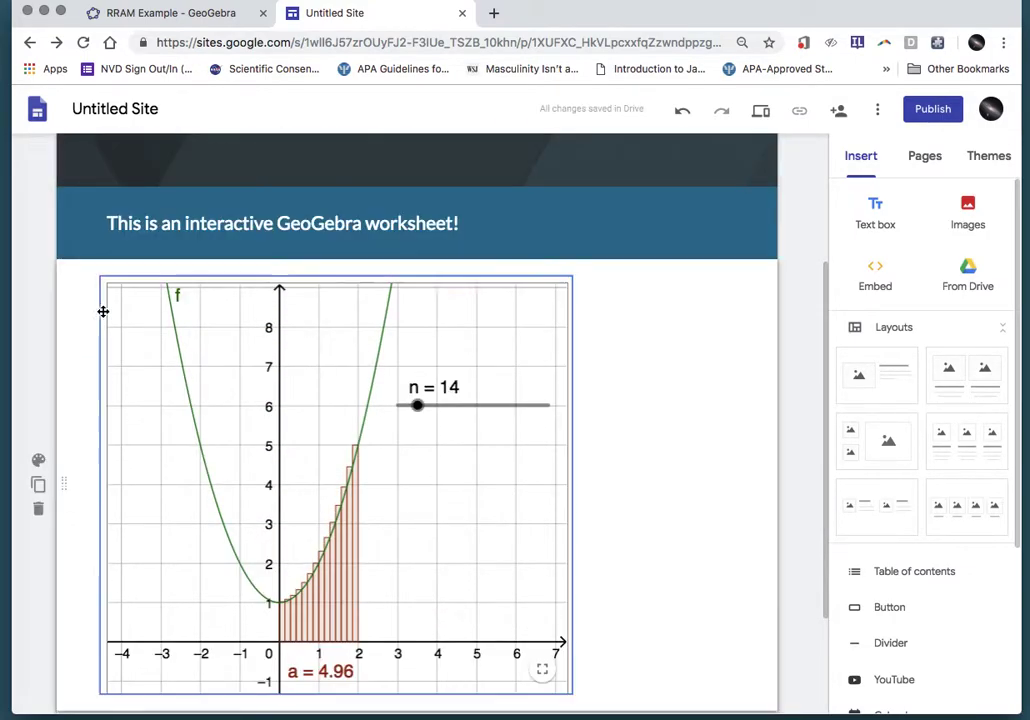
Step: Preview the page to check the blue heading above the applet showing n = 14, a = 4.96
left_click(762, 114)
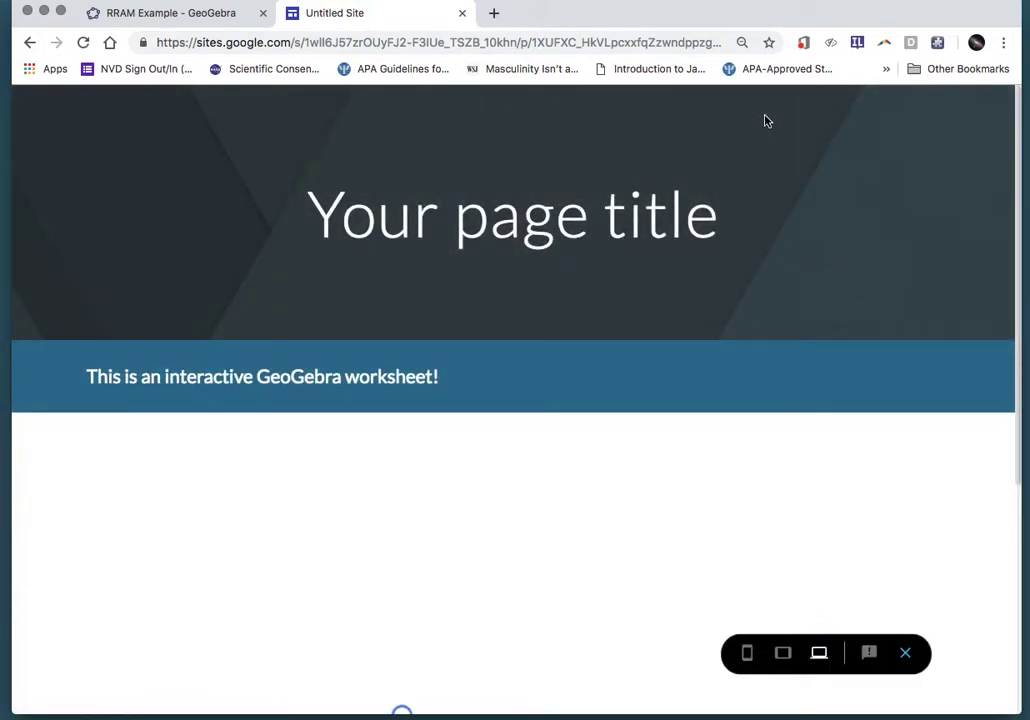
scroll(789, 290, "down", 3)
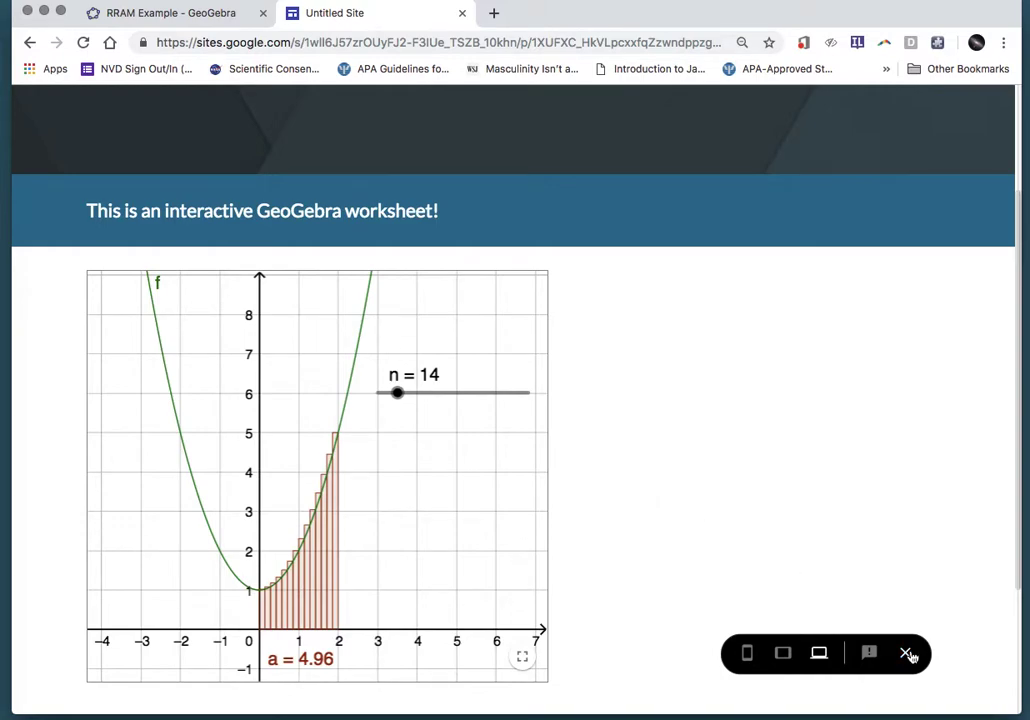
right_click(8, 566)
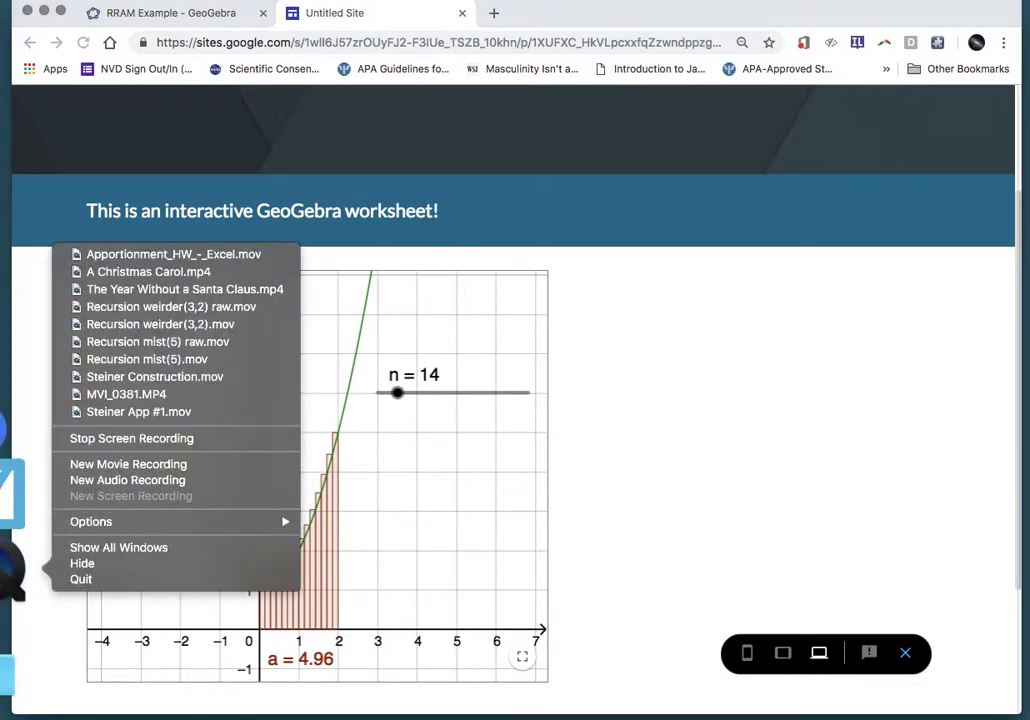